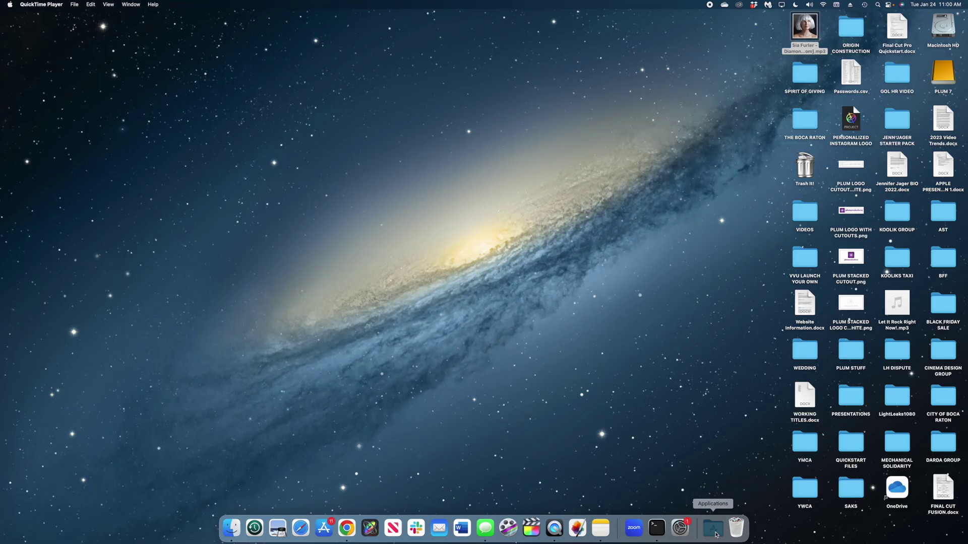
- Launch Final Cut Pro from the Applications stack in the Dock
left_click(712, 527)
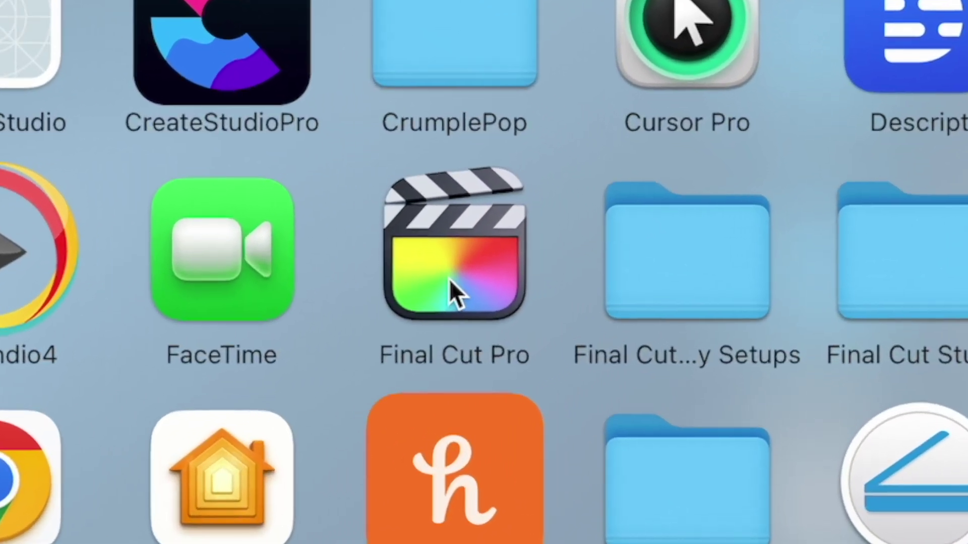
left_click(452, 284)
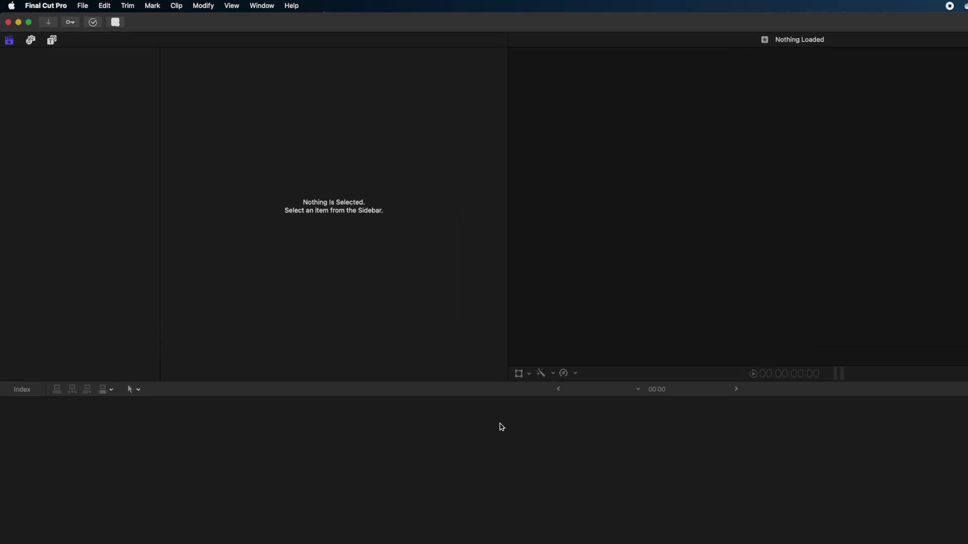
- Start a new library through File > New > Library and save it as FCP QUICKSTART on PLUM 7
left_click(140, 12)
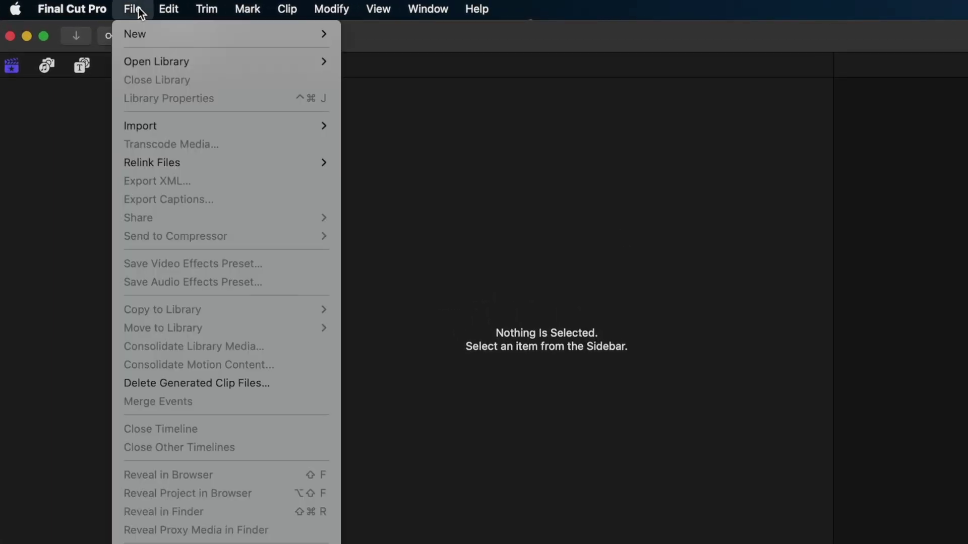
mouse_move(192, 37)
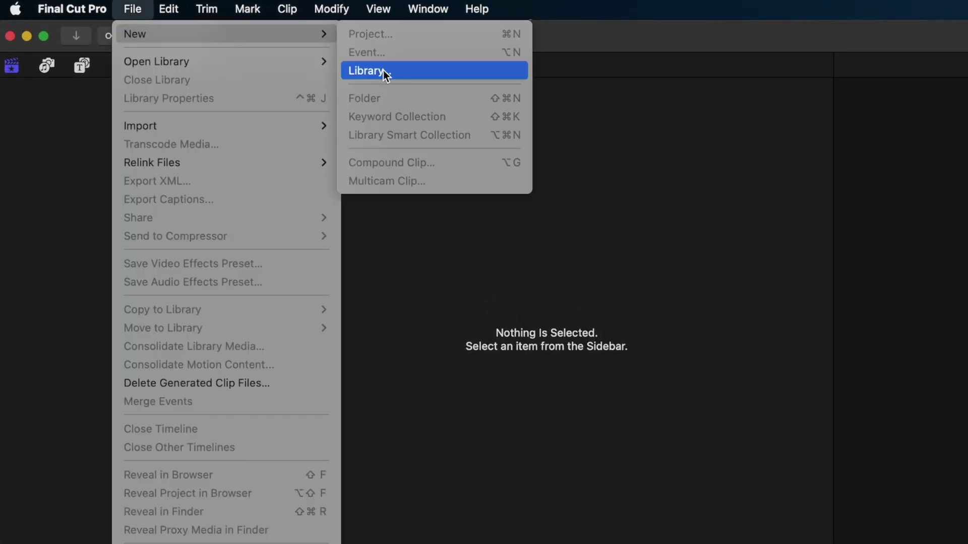
left_click(384, 71)
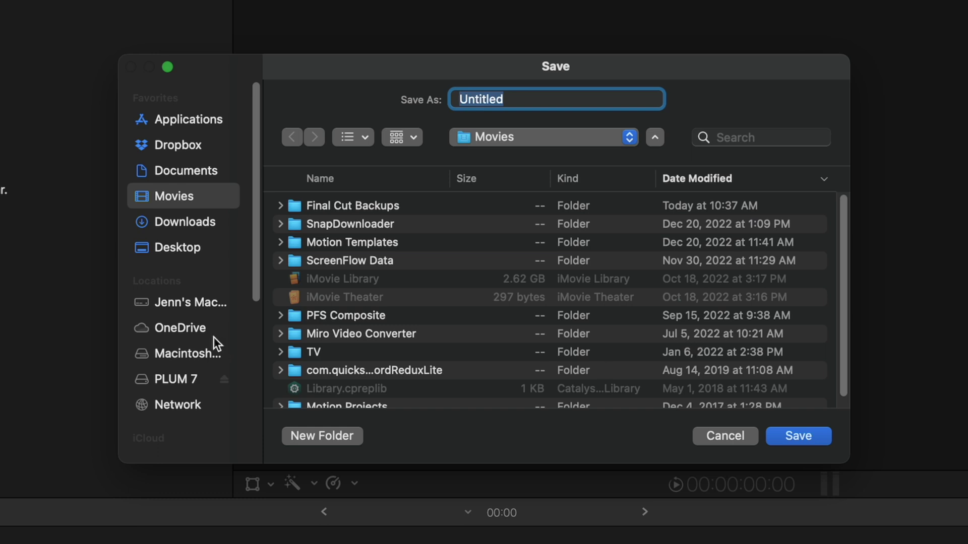
left_click(184, 378)
type("FCP ")
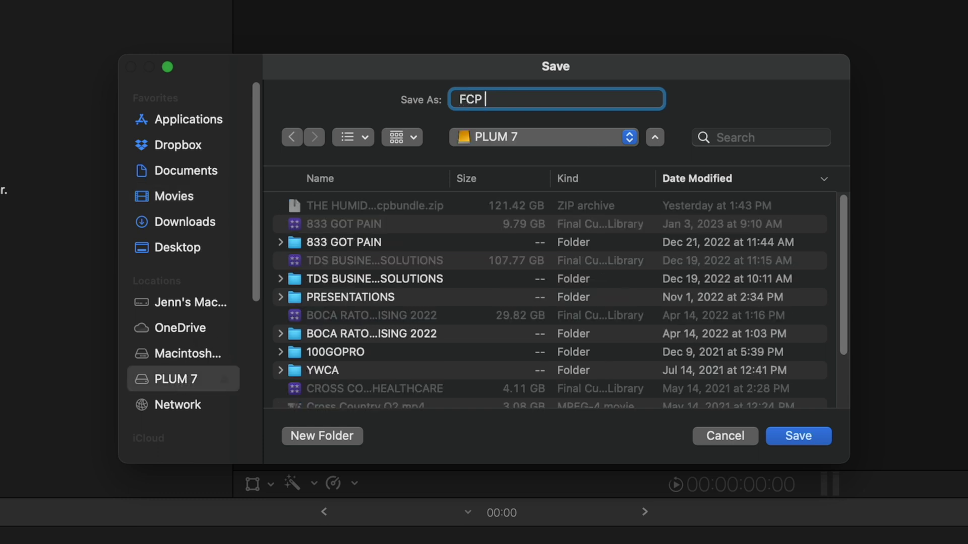
type("QUICKSTART")
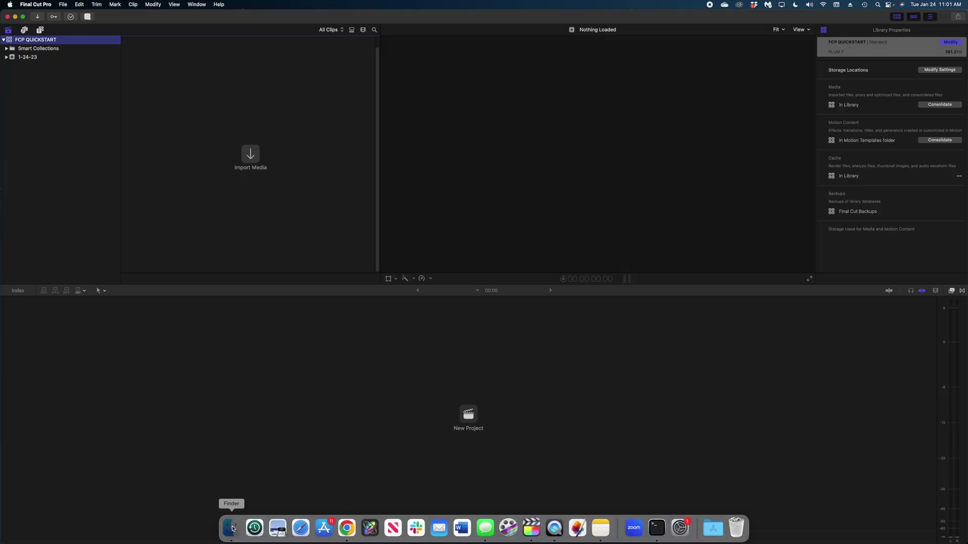
left_click(232, 531)
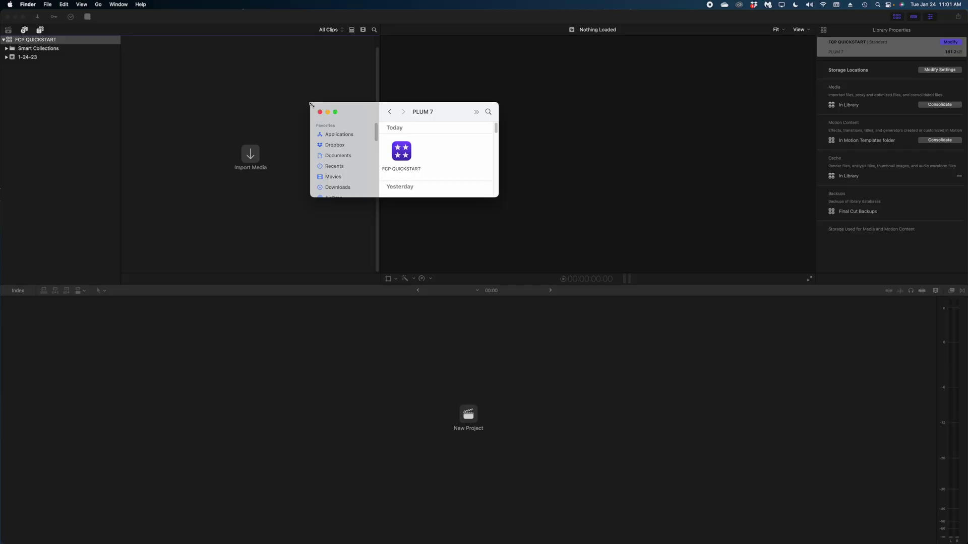
left_click(320, 112)
left_click(291, 91)
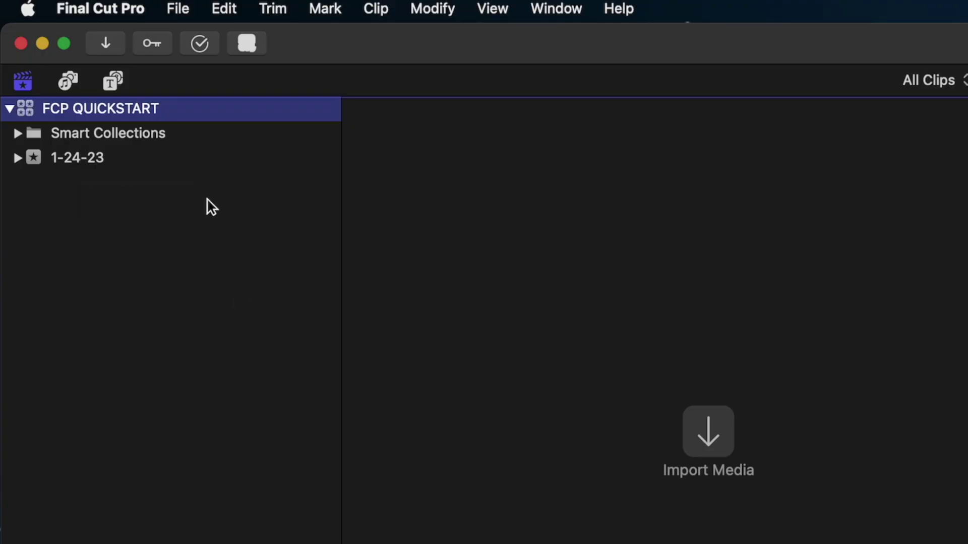
- In Media Import, browse to Desktop > QUICKSTART FILES to list its 57 .mov clips
left_click(107, 44)
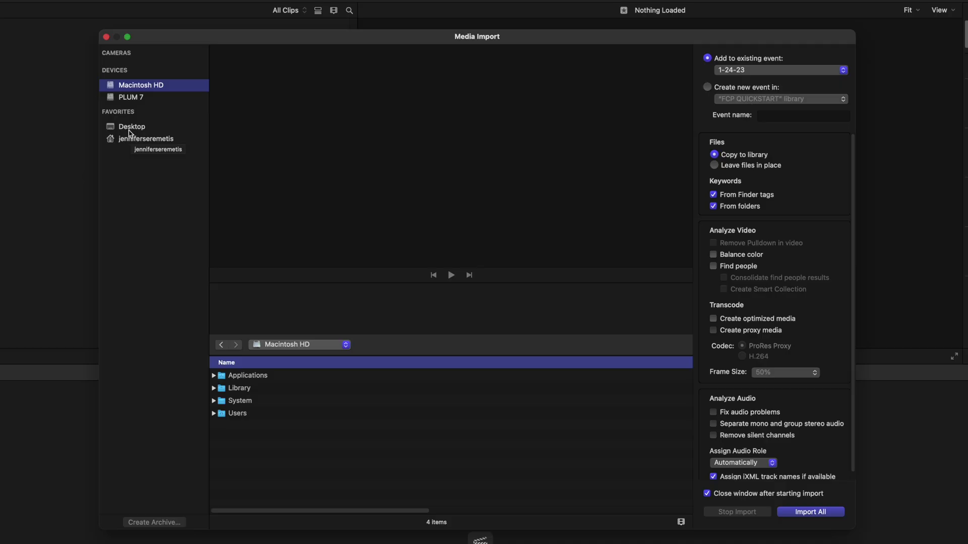
left_click(129, 130)
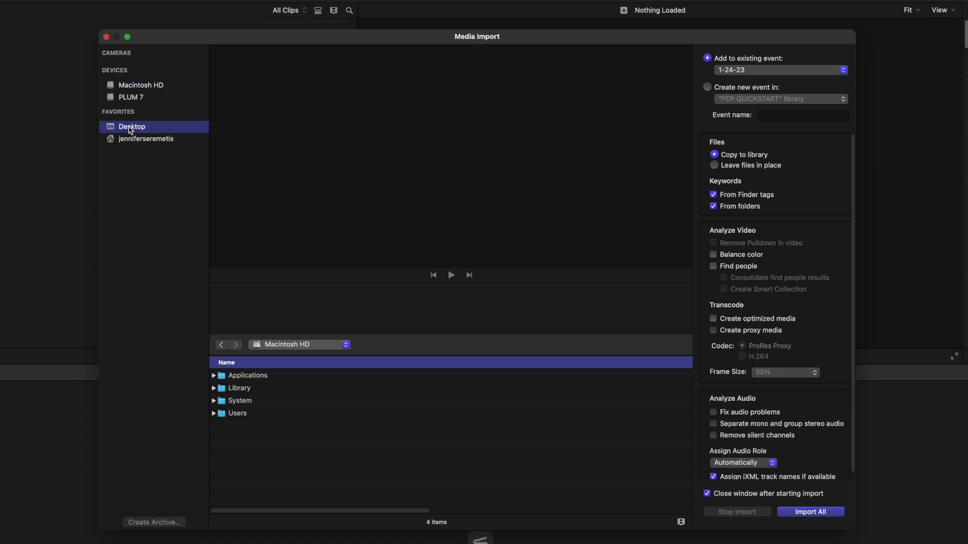
scroll(355, 499, "down", 5)
scroll(353, 497, "down", 5)
scroll(302, 438, "up", 3)
double_click(302, 439)
scroll(287, 424, "down", 5)
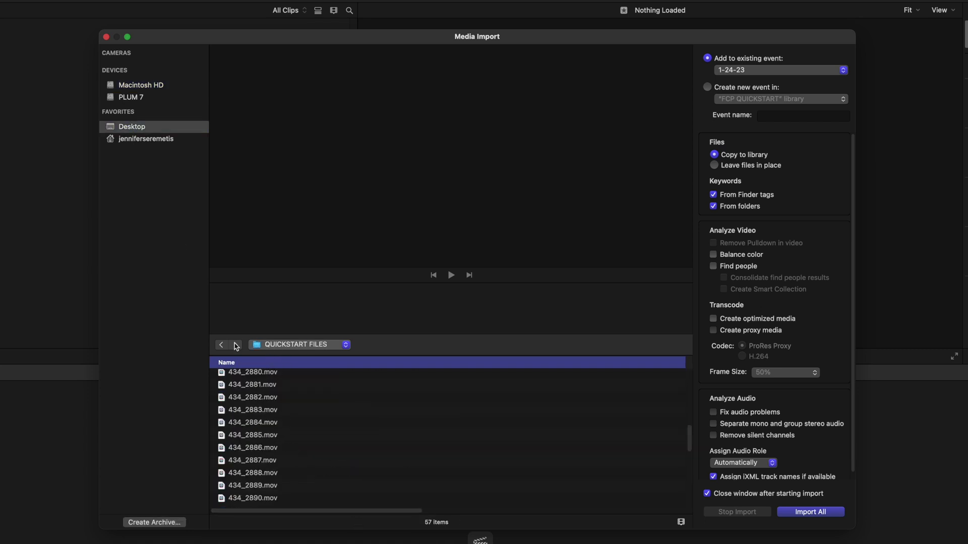
scroll(310, 456, "up", 7)
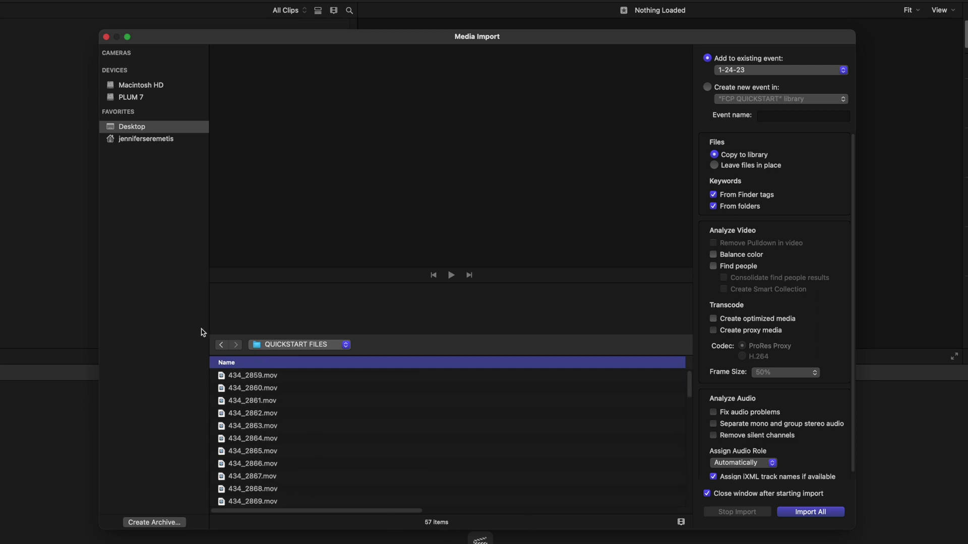
- Preview interview clips 434_2860 through 434_2863 in the import window
left_click(272, 388)
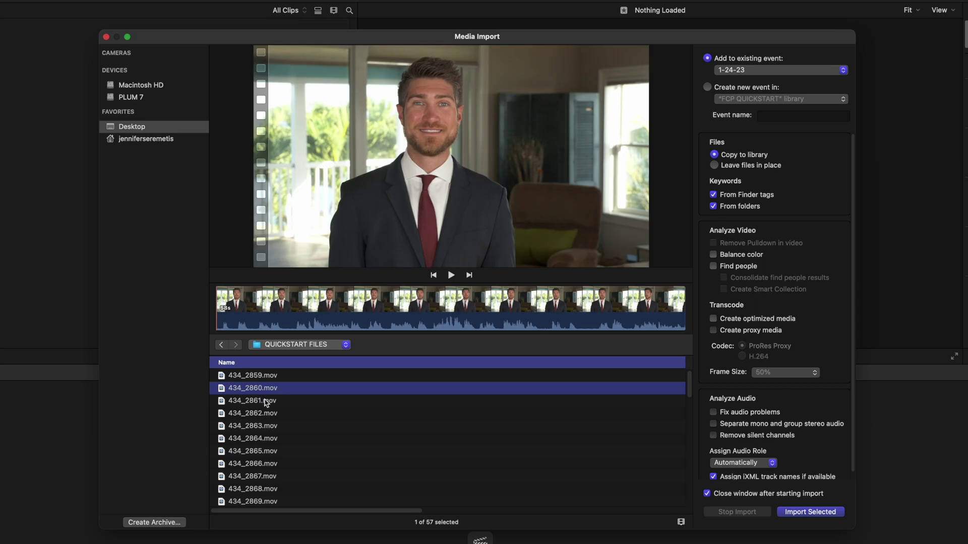
left_click(266, 401)
left_click(263, 415)
left_click(264, 426)
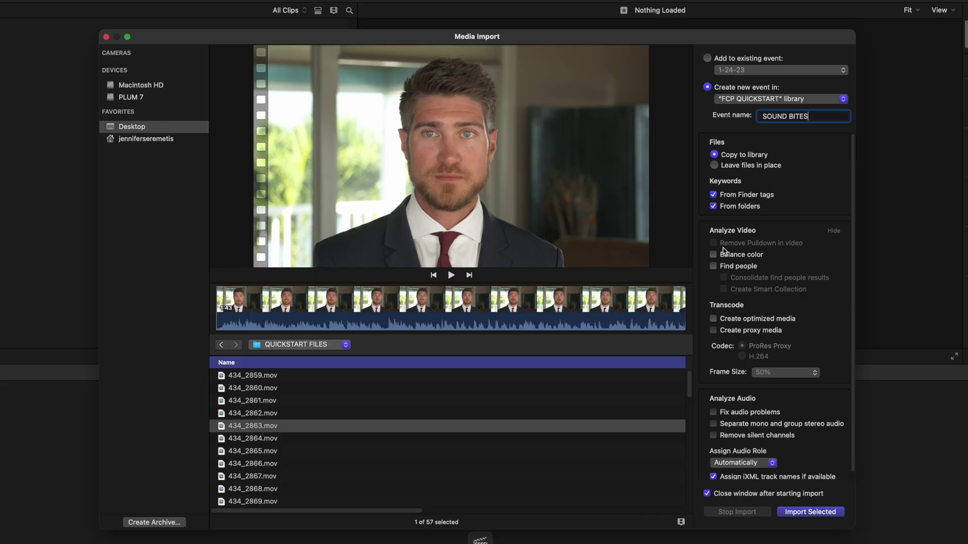
- Select all 57 clips and import them into the new SOUND BITES event
left_click(389, 387)
key("Up")
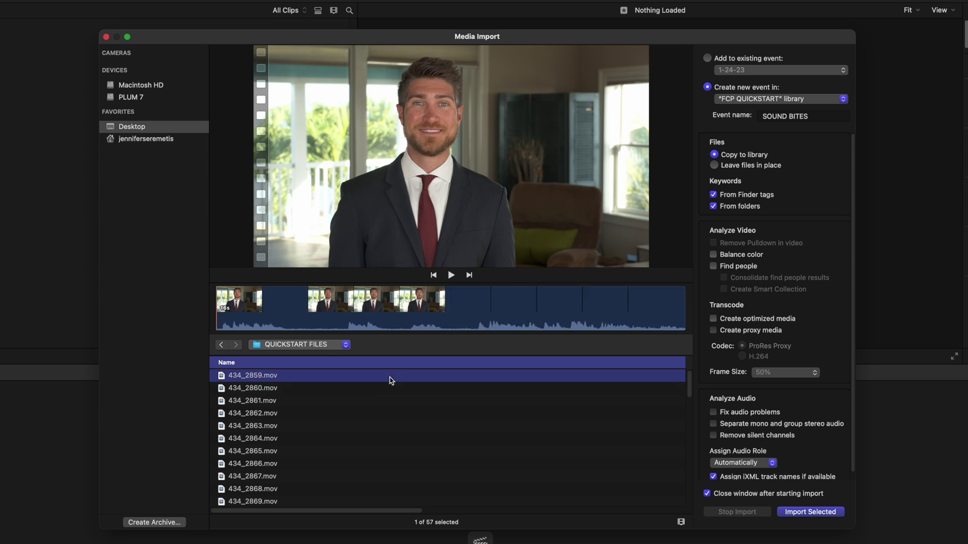
scroll(389, 470, "down", 10)
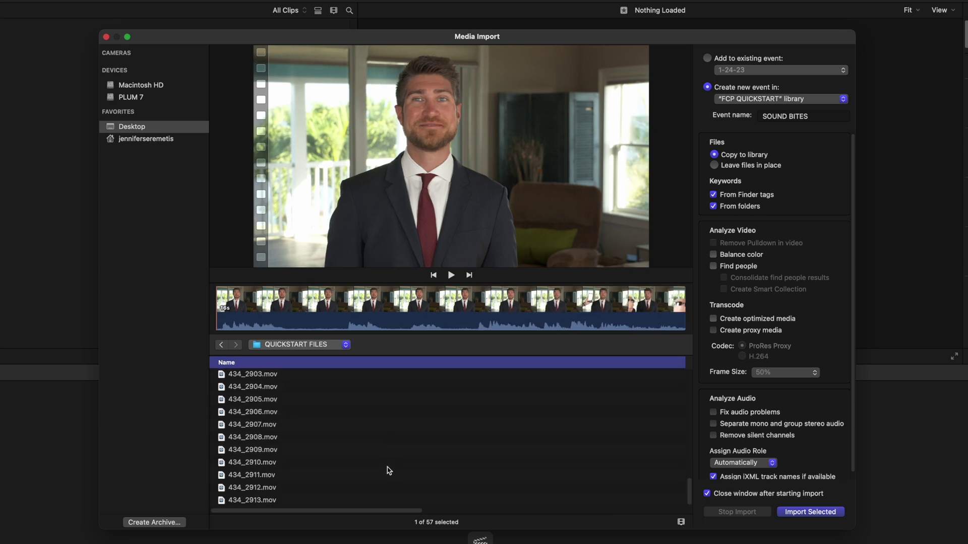
key("super+a")
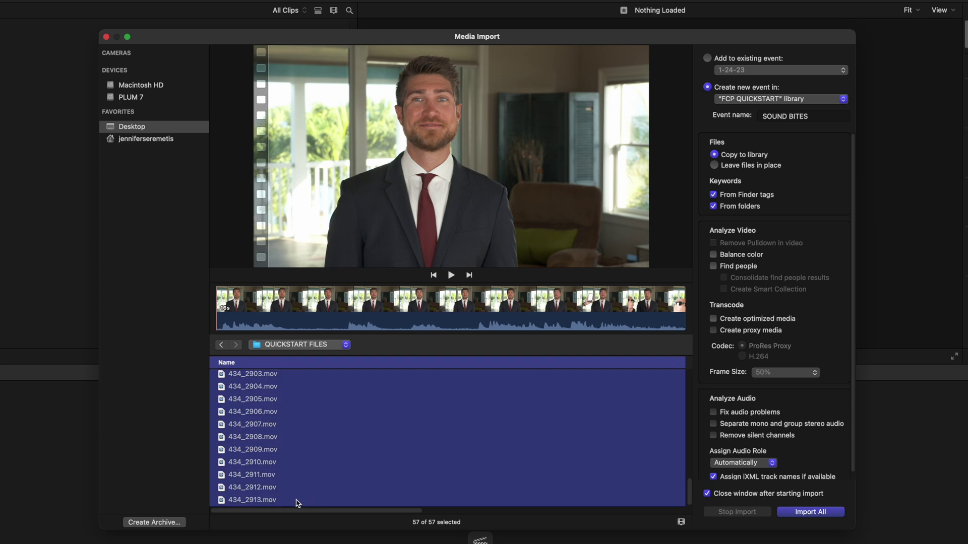
left_click(824, 512)
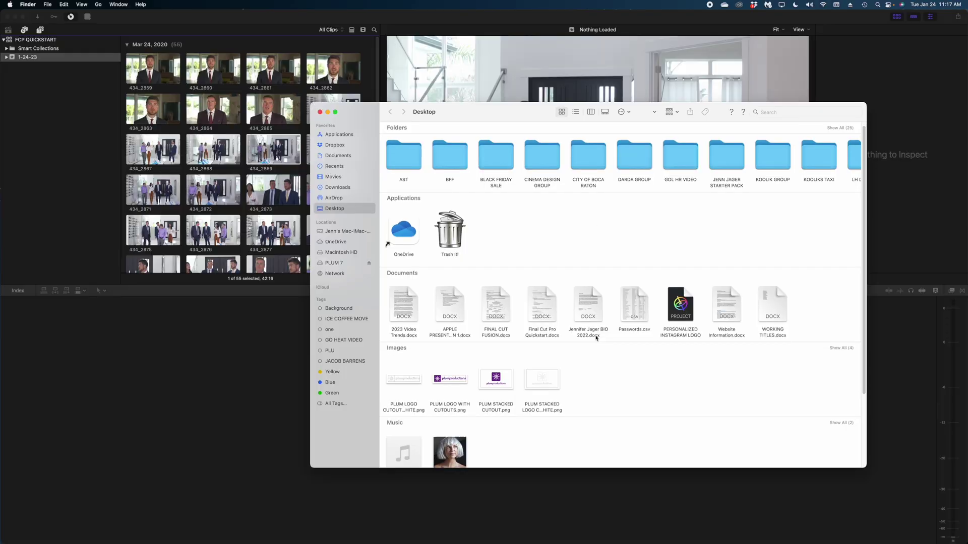
- Drag Let It Rock Right Now!.mp3 from the Desktop into the Final Cut Pro event browser
scroll(497, 365, "down", 3)
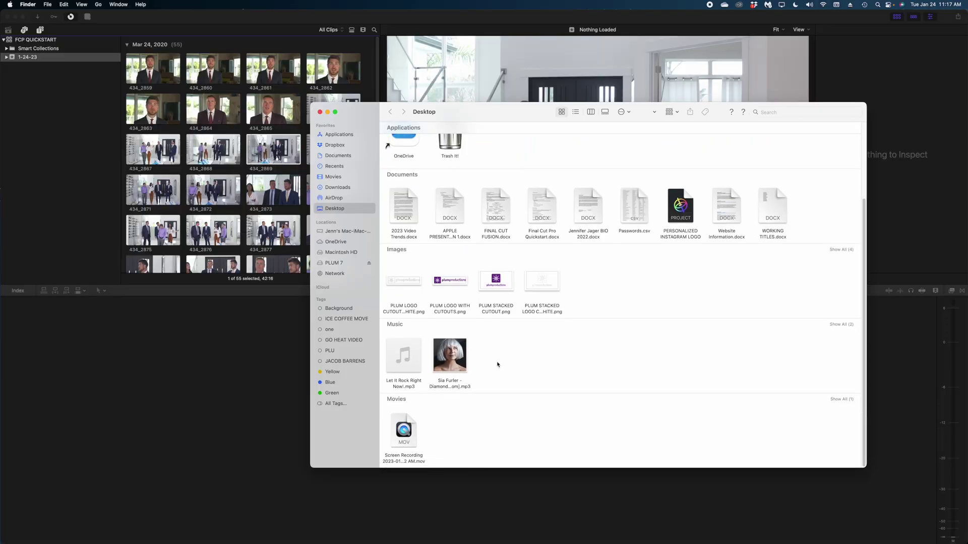
left_click_drag(413, 369, 75, 59)
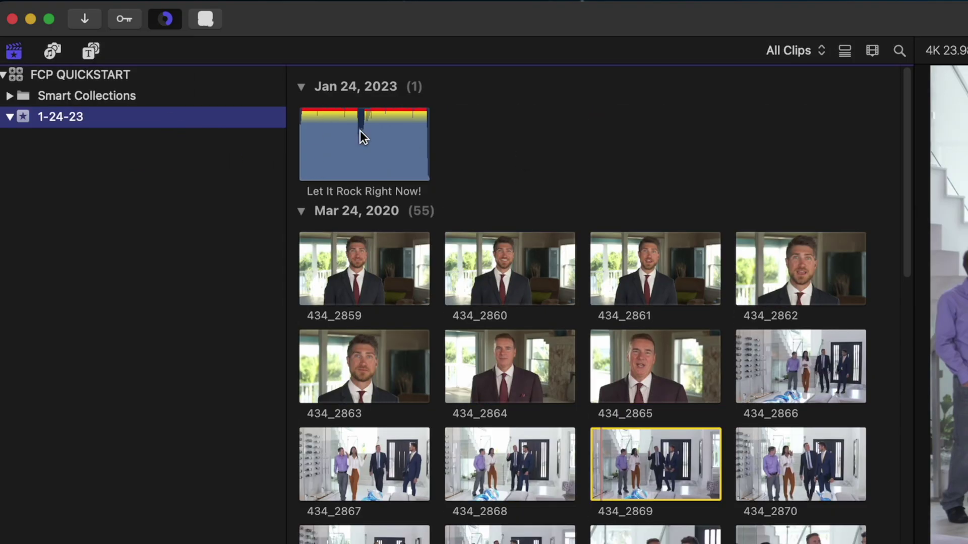
scroll(485, 350, "down", 2)
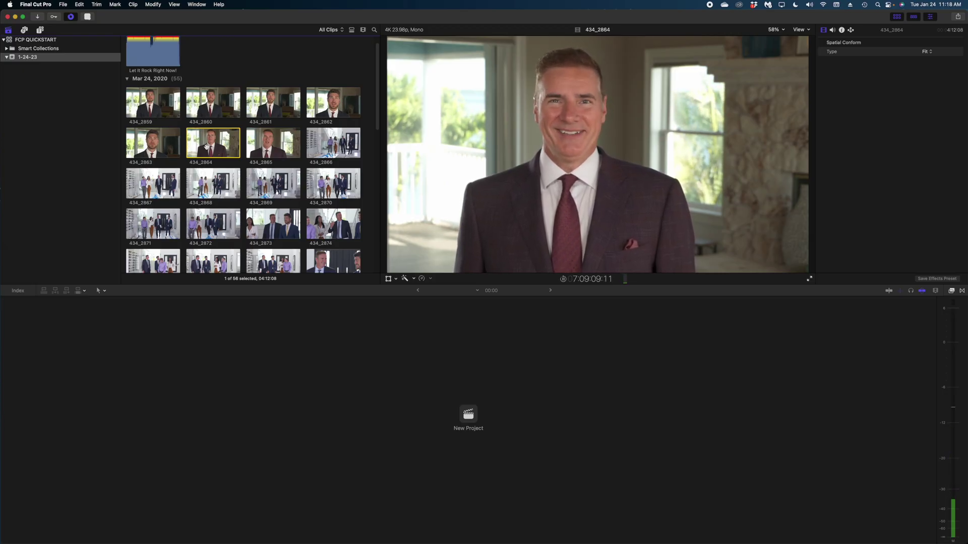
- Preview clips 434_2894 and 434_2889, playing and stopping 434_2889 in the viewer
scroll(275, 302, "down", 10)
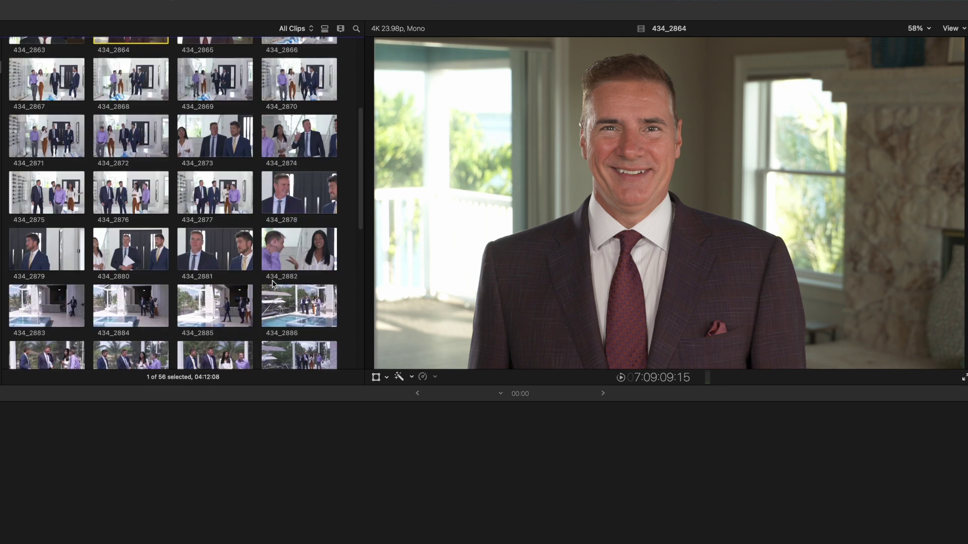
left_click(299, 277)
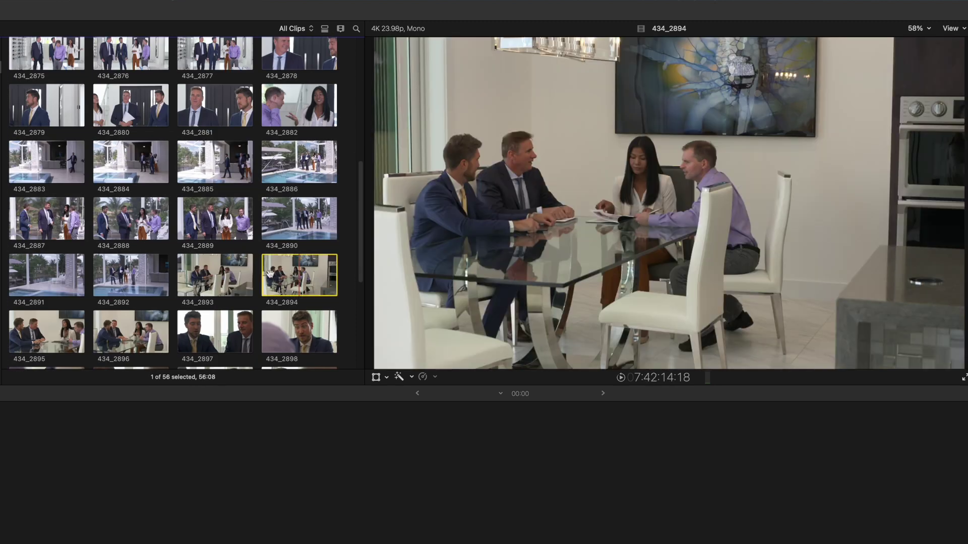
left_click(206, 207)
key("space")
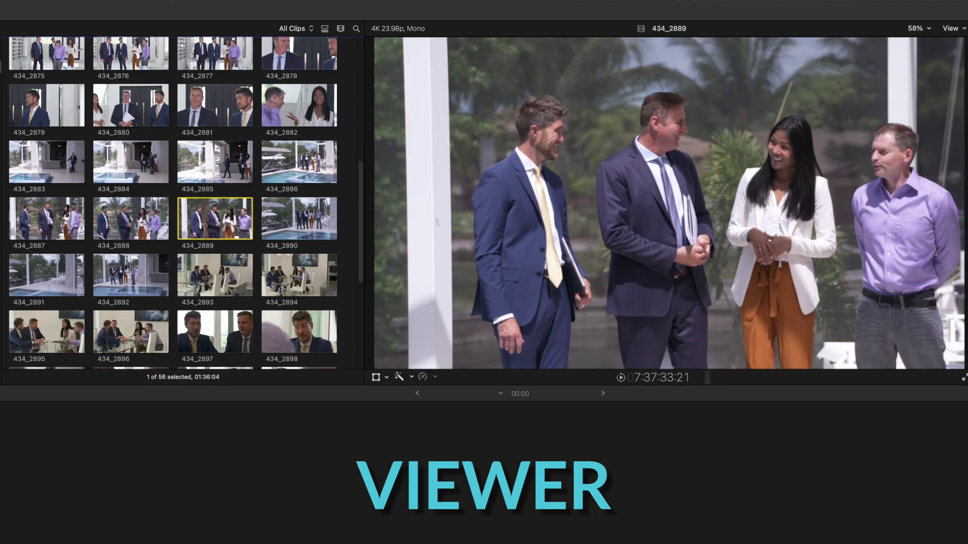
key("space")
scroll(207, 210, "up", 1)
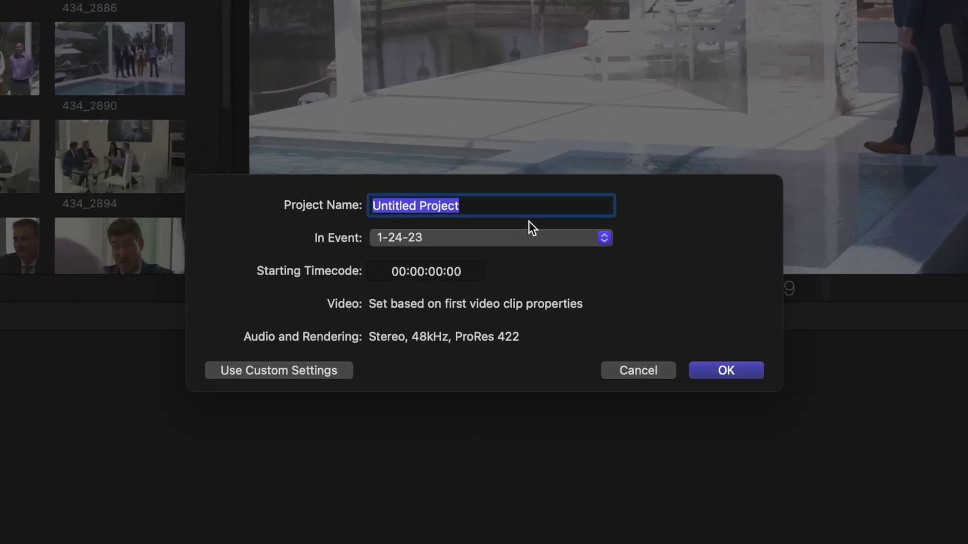
- Name the project FCP QUICKSTART, keep automatic video settings, and create it
key("BackSpace")
type("FCP Q")
left_click(302, 373)
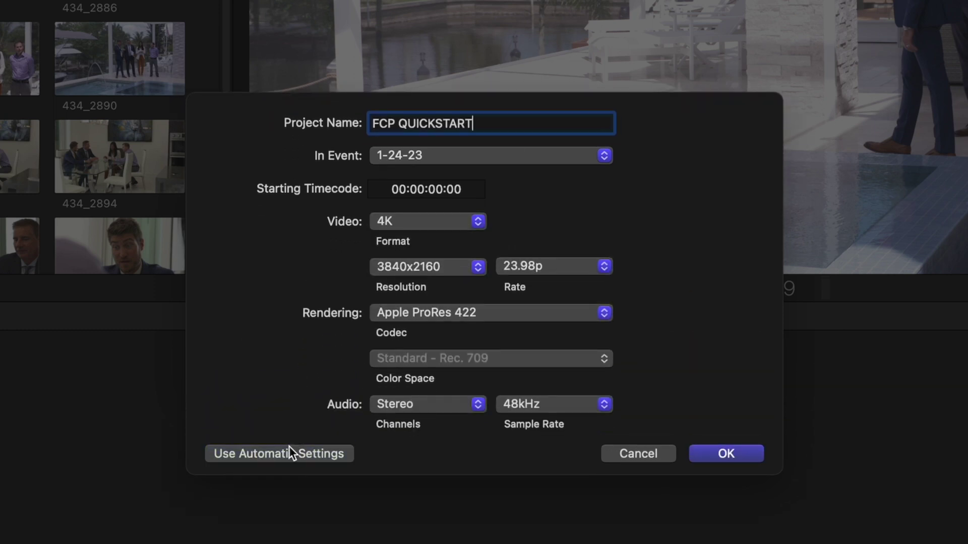
left_click(289, 451)
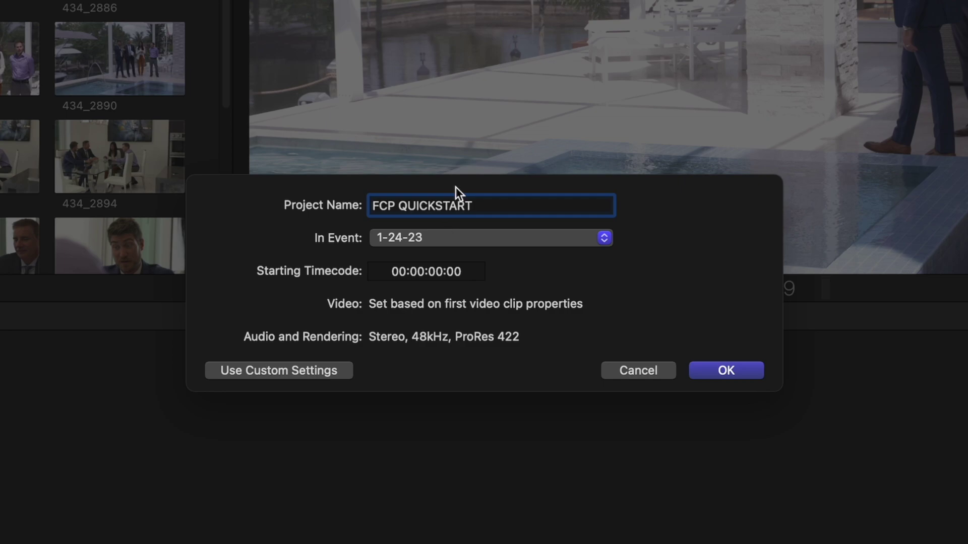
left_click(730, 375)
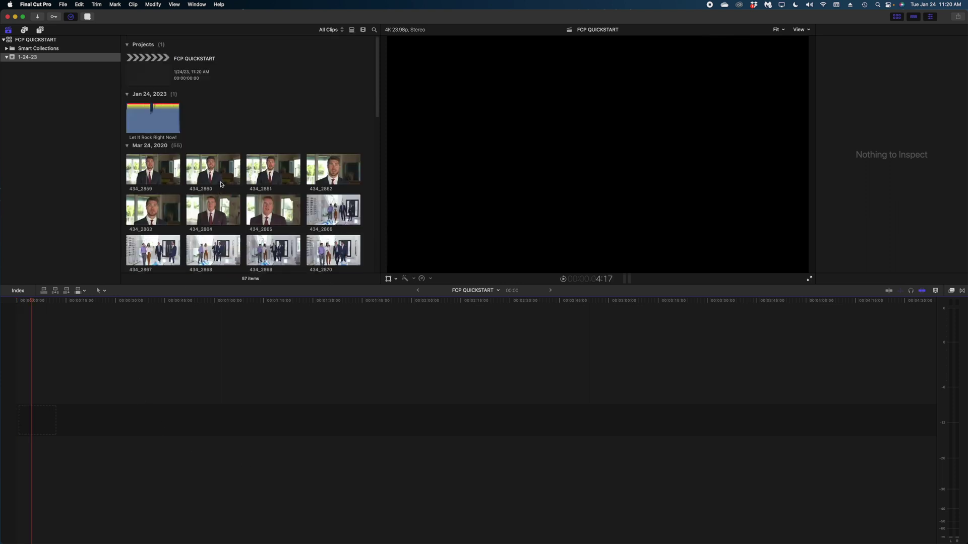
scroll(272, 164, "down", 3)
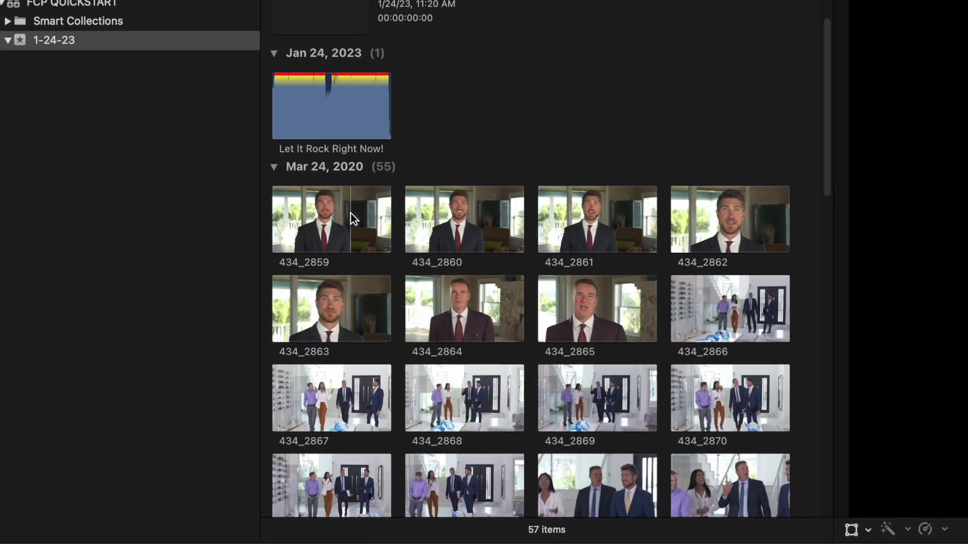
left_click_drag(351, 213, 63, 368)
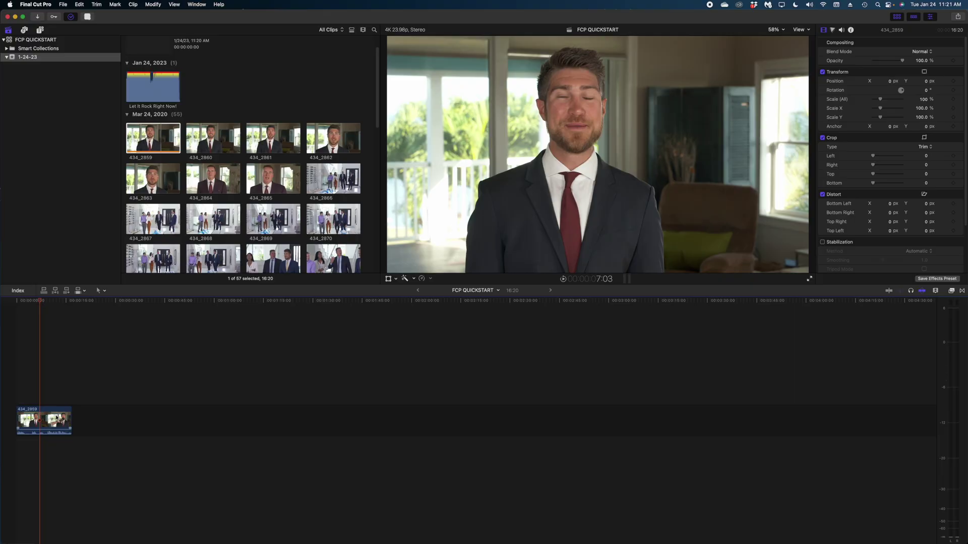
key("super+z")
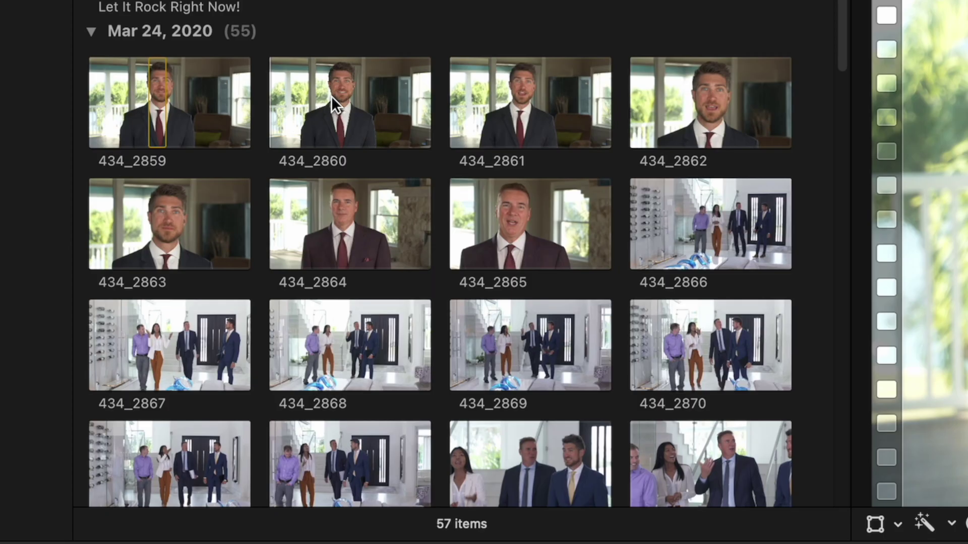
left_click(202, 140)
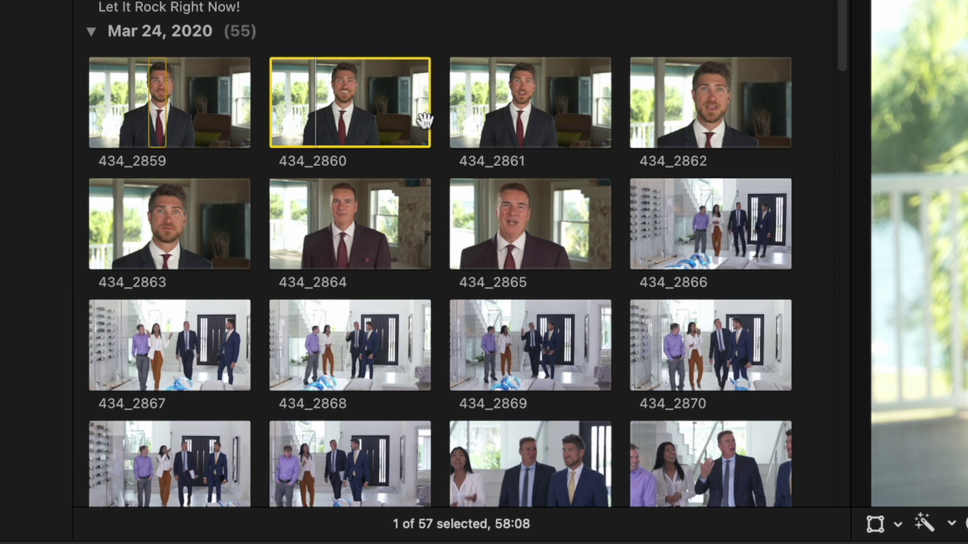
- Adjust the start and end of the range in clip 434_2860 to about five seconds
left_click_drag(432, 121, 337, 117)
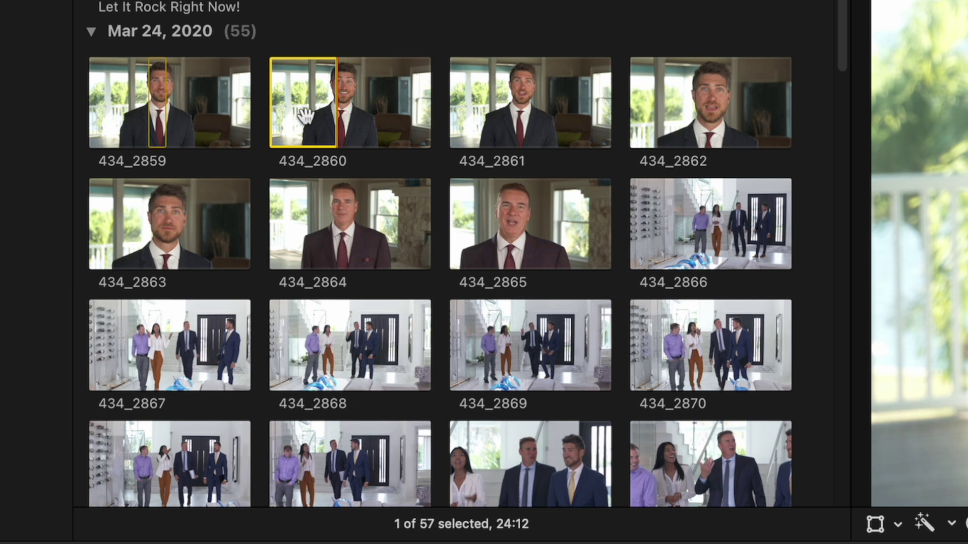
left_click_drag(265, 116, 287, 100)
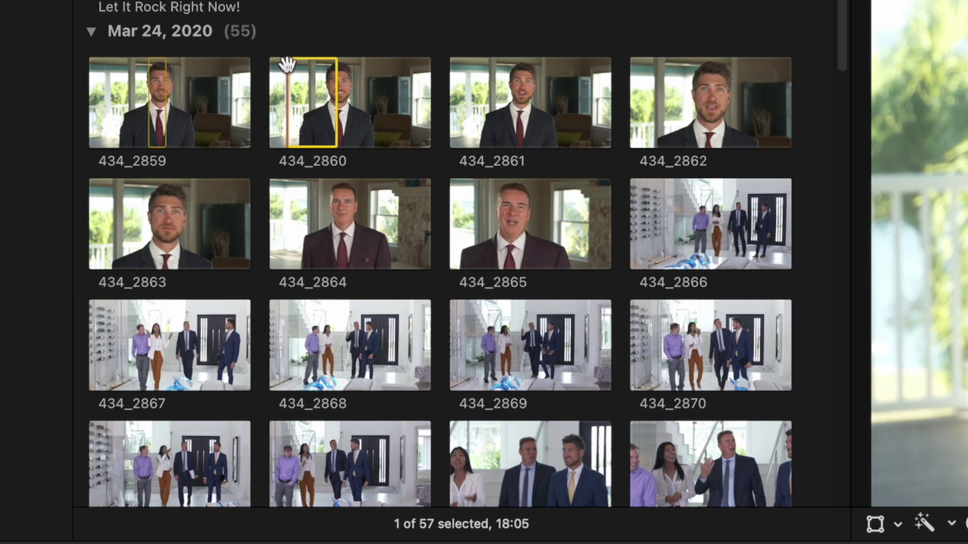
left_click_drag(341, 98, 302, 116)
- Place the 434_2860 range at the timeline start, then append clips 434_2865 and 434_2863
left_click_drag(150, 198, 82, 355)
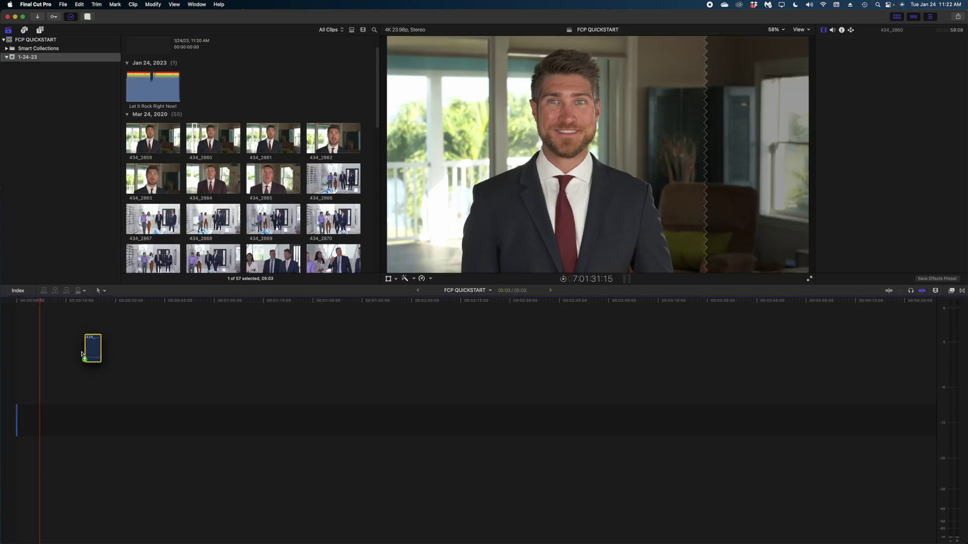
left_click_drag(29, 408, 29, 409)
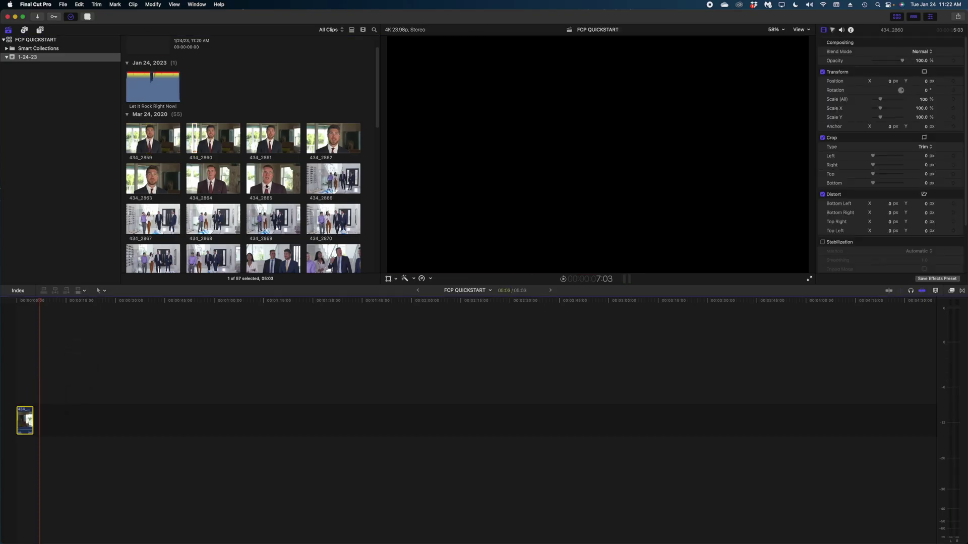
left_click(264, 180)
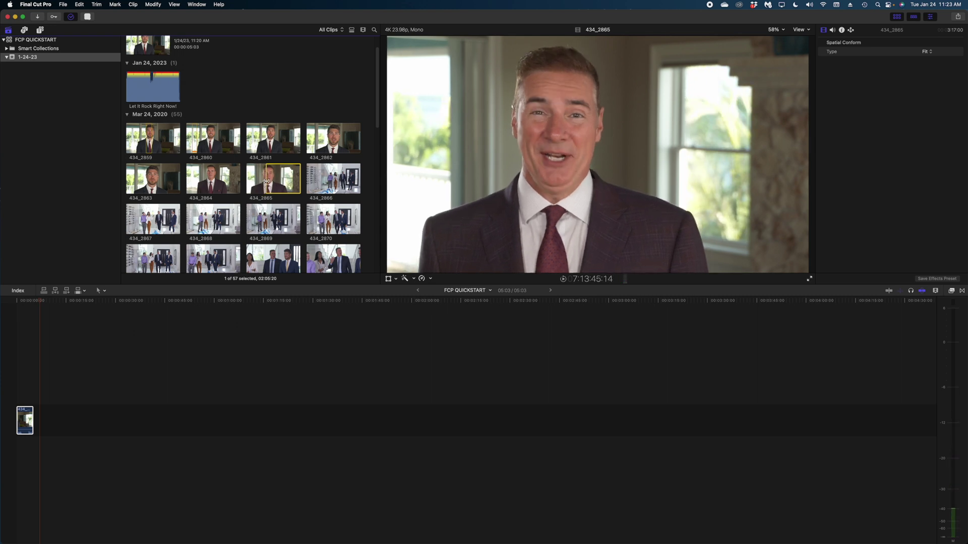
key("e")
left_click(149, 178)
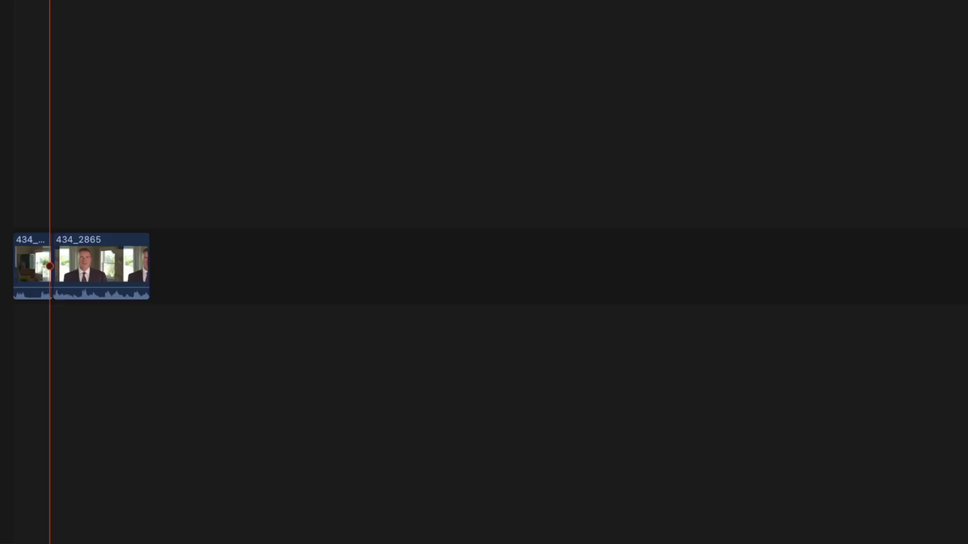
left_click_drag(608, 363, 606, 304)
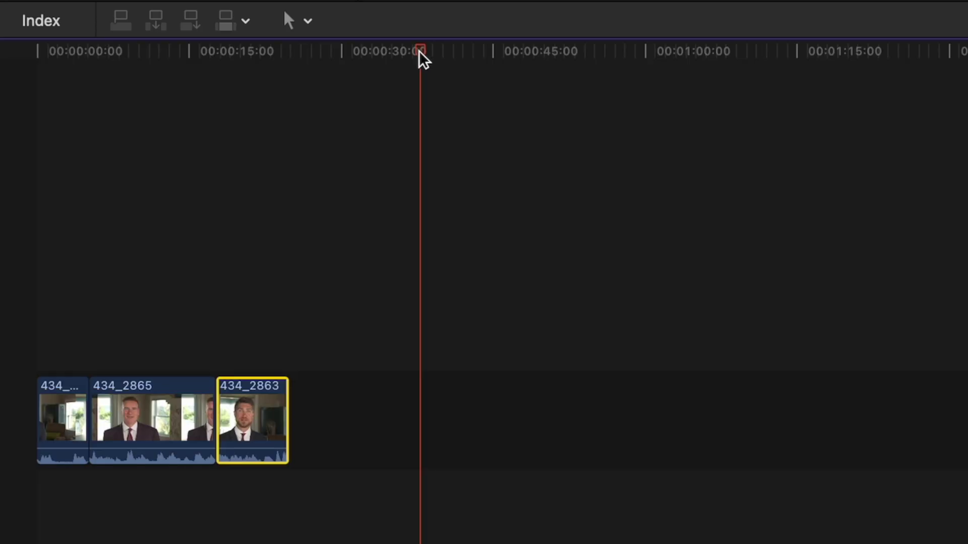
- Play back the timeline from near the first clip boundary to review the three-clip edit
left_click_drag(419, 48, 296, 35)
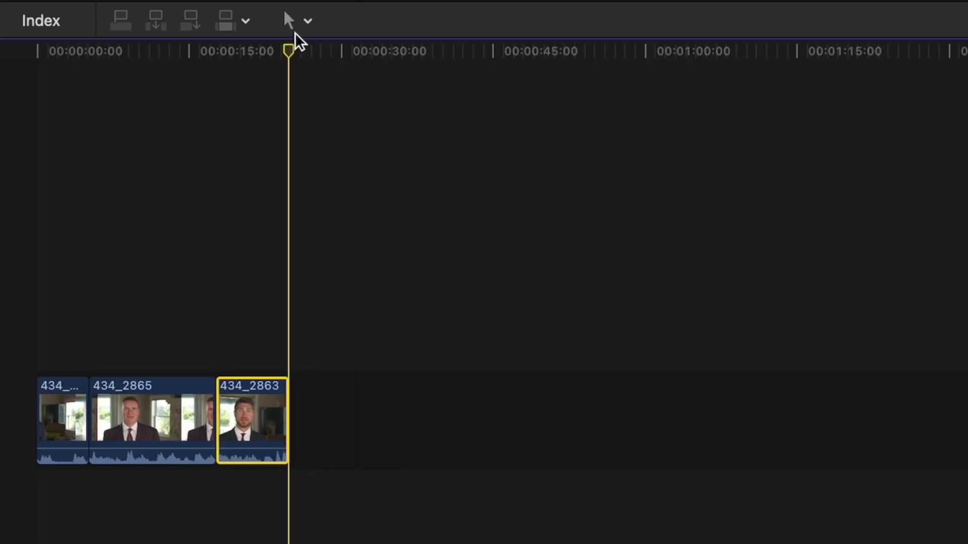
left_click_drag(308, 64, 17, 47)
key("space")
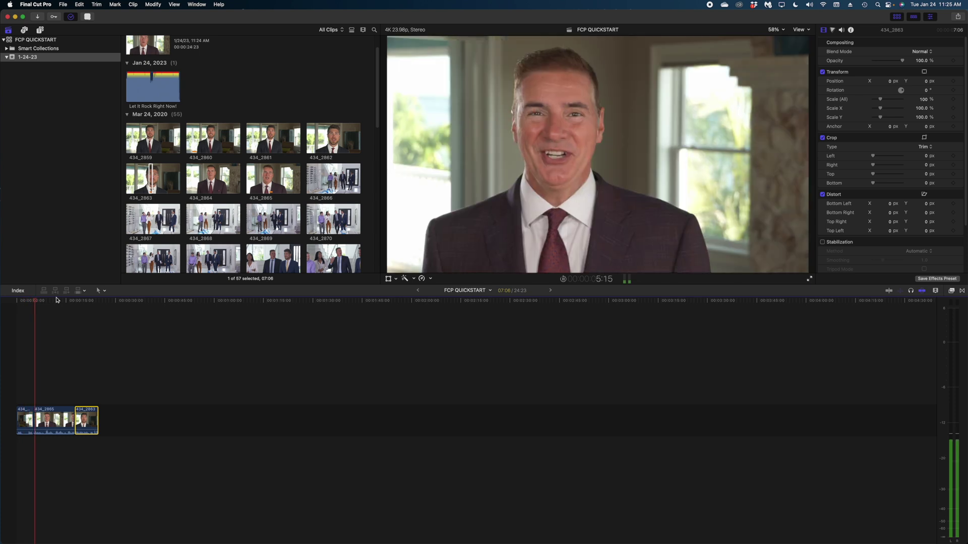
key("space")
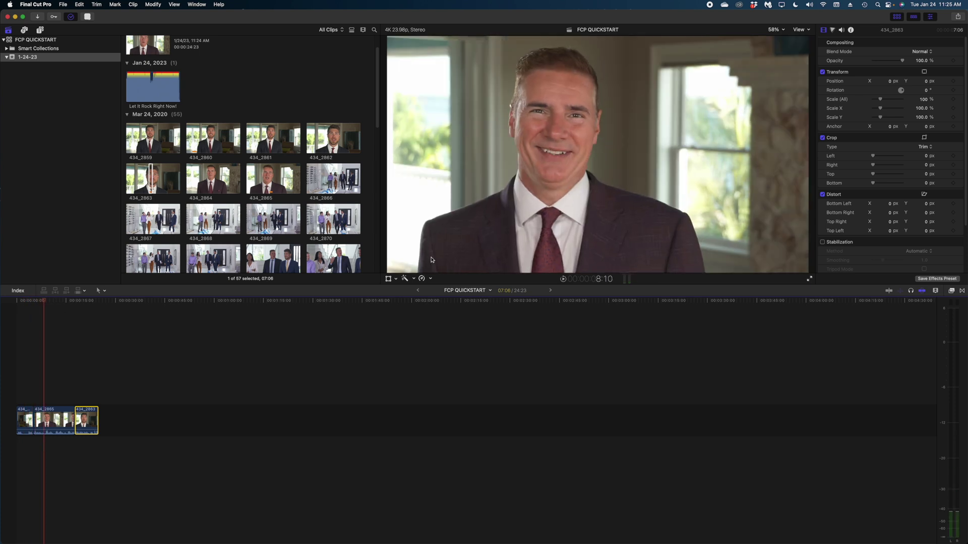
- Preview b-roll clips including 434_2874, then shorten the first clip's end by about two seconds
left_click(282, 222)
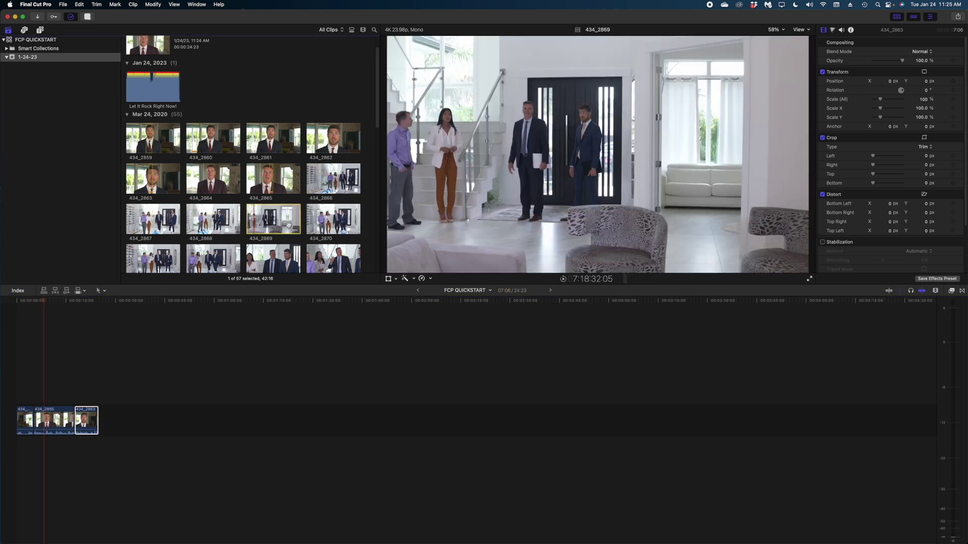
left_click(316, 227)
left_click(319, 261)
left_click_drag(75, 297, 51, 302)
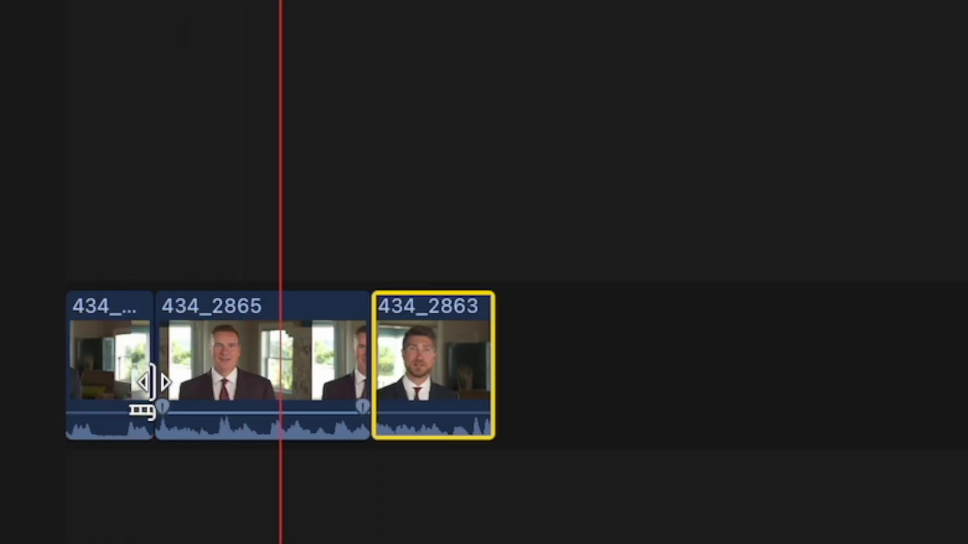
left_click_drag(150, 375, 76, 380)
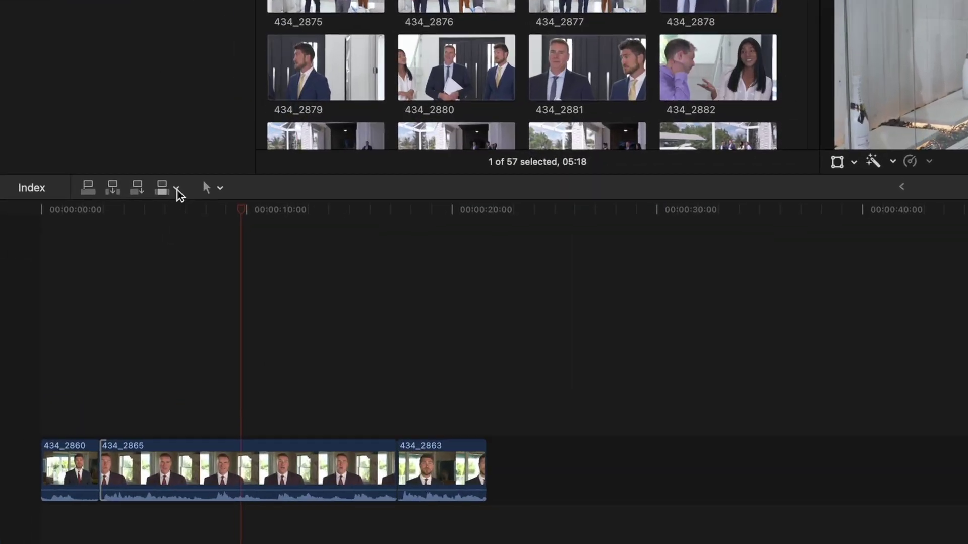
- Open the edit-mode dropdown that offers All, Video Only or Audio Only edits
left_click(98, 279)
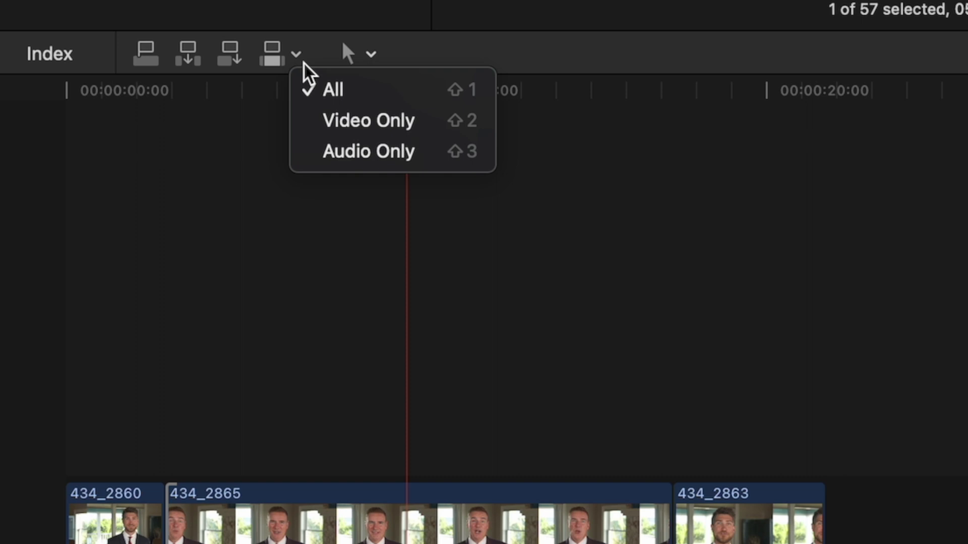
- Connect b-roll 434_2870 as video only above interview 434_2865, slightly after its start
left_click(348, 128)
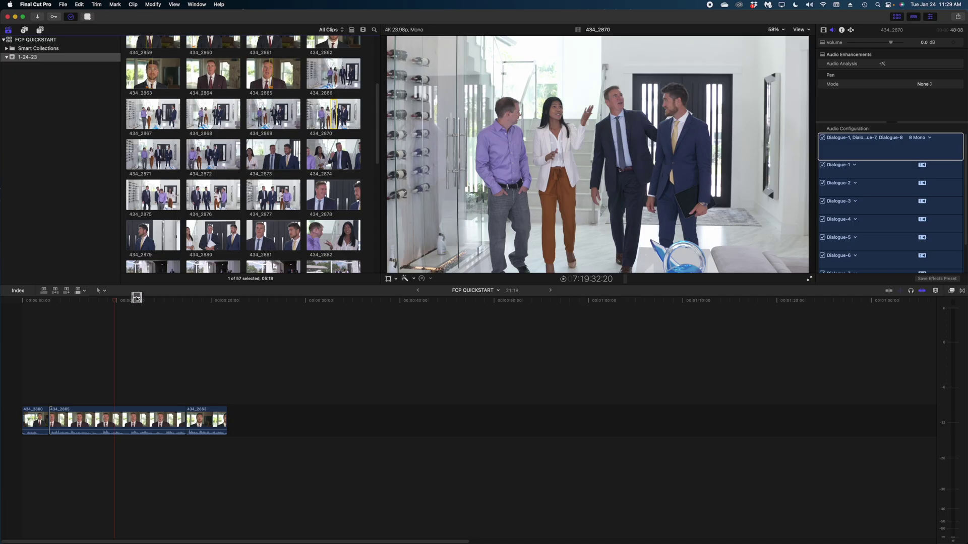
left_click_drag(136, 297, 112, 321)
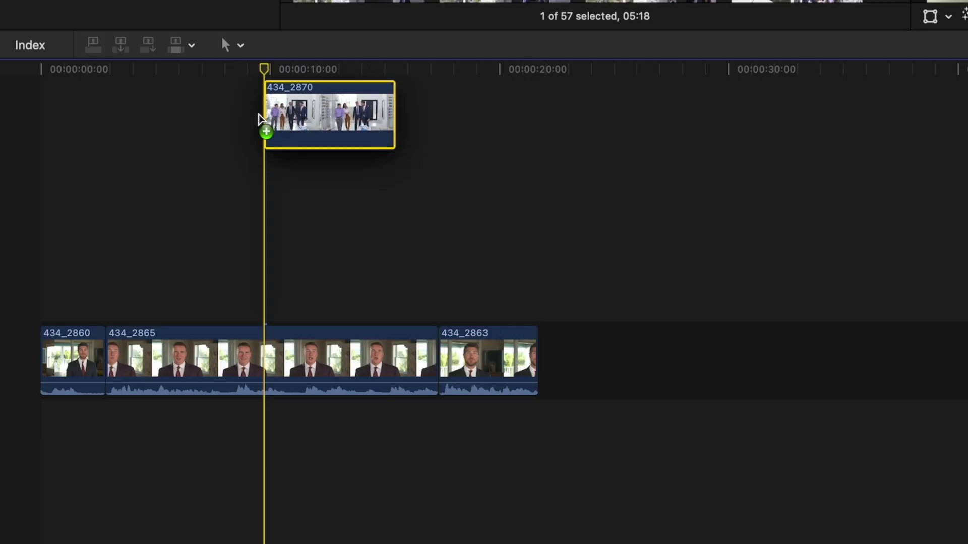
left_click_drag(258, 115, 152, 139)
left_click_drag(202, 133, 211, 197)
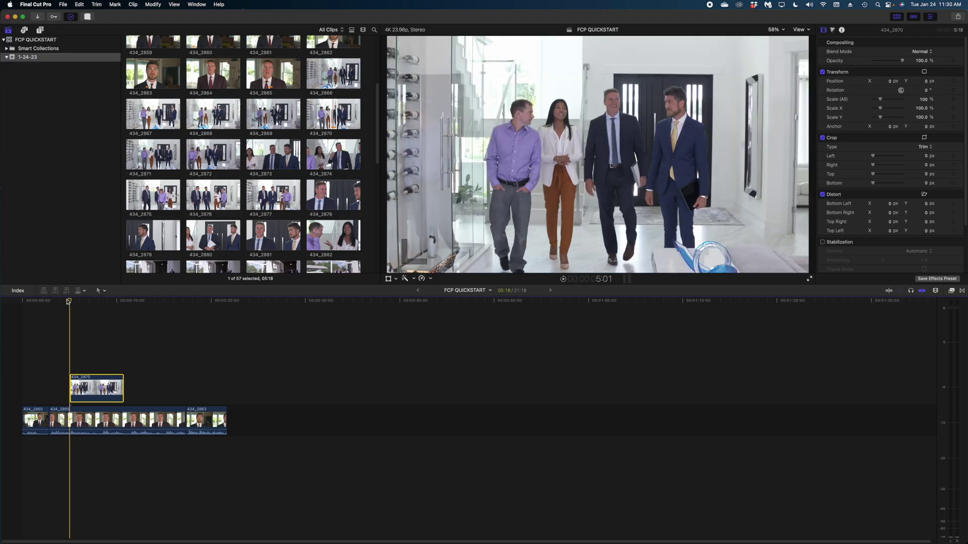
- Scrub back through the timeline to compare the interview with the 434_2870 b-roll
left_click_drag(68, 301, 147, 312)
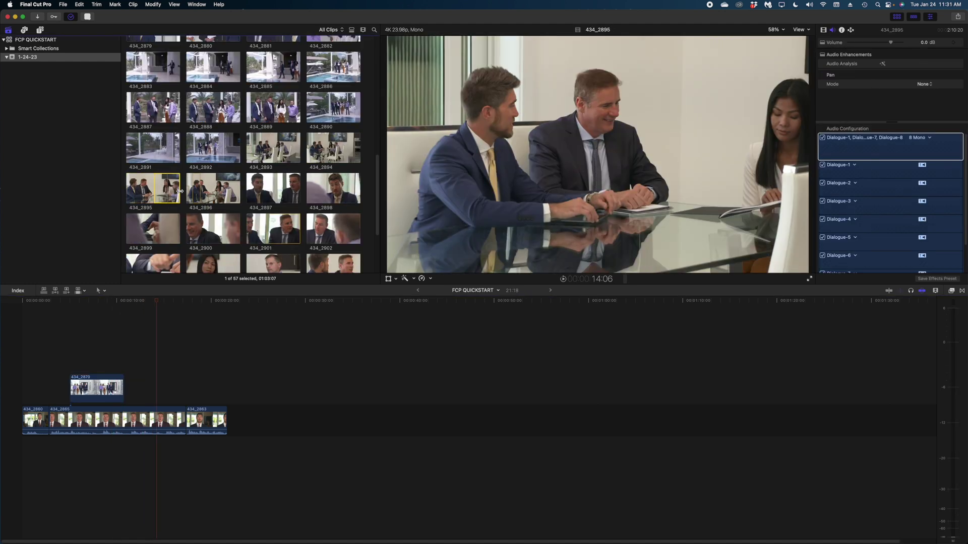
- Add a trimmed boardroom b-roll 434_2895 above the interview, butted against 434_2870 near 00:00:10
left_click_drag(162, 193, 199, 368)
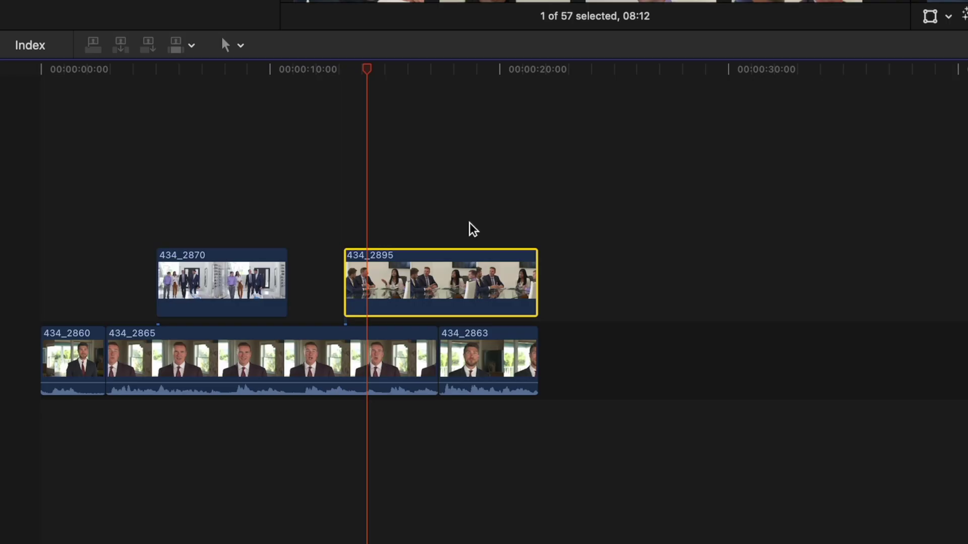
left_click_drag(535, 262, 504, 258)
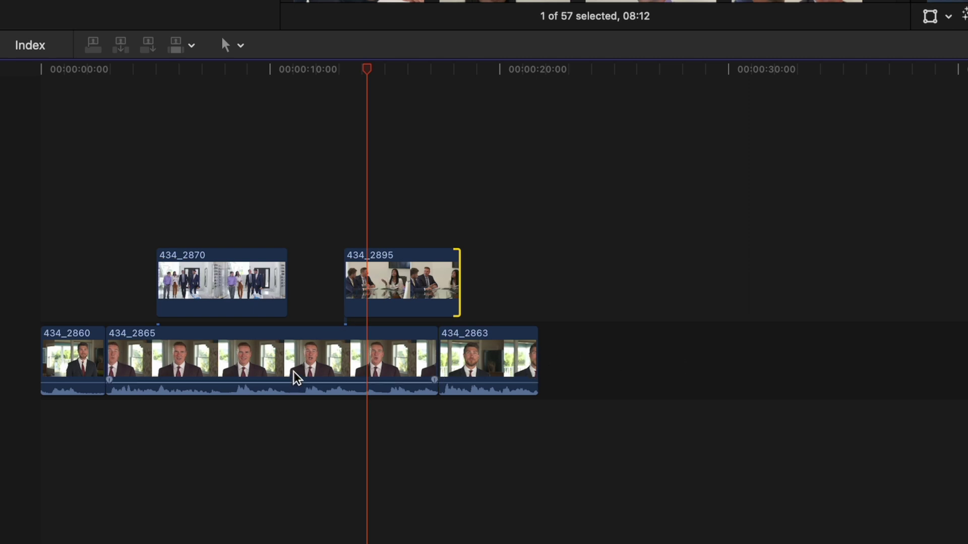
mouse_move(388, 304)
left_mouse_down()
mouse_move(400, 222)
mouse_move(396, 304)
left_mouse_up()
left_click_drag(332, 362, 806, 365)
left_click_drag(514, 366, 137, 358)
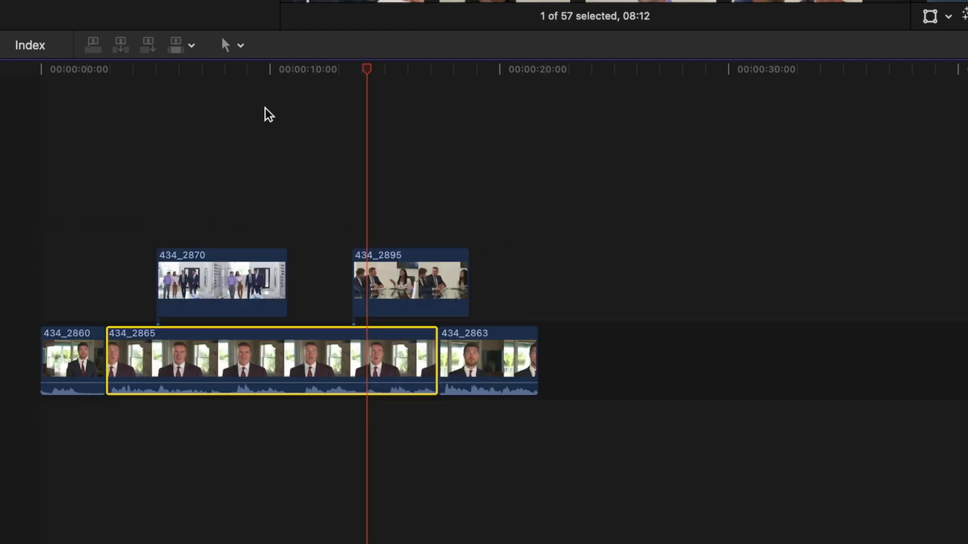
left_click(271, 66)
left_click_drag(381, 283, 318, 279)
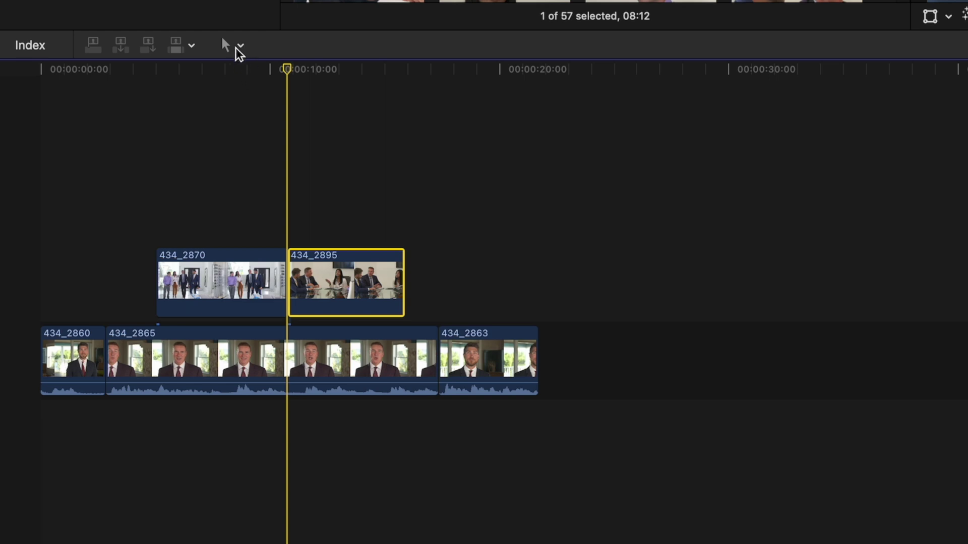
- Blade interview 434_2865 into two pieces and place the second piece after 434_2863
left_click(240, 46)
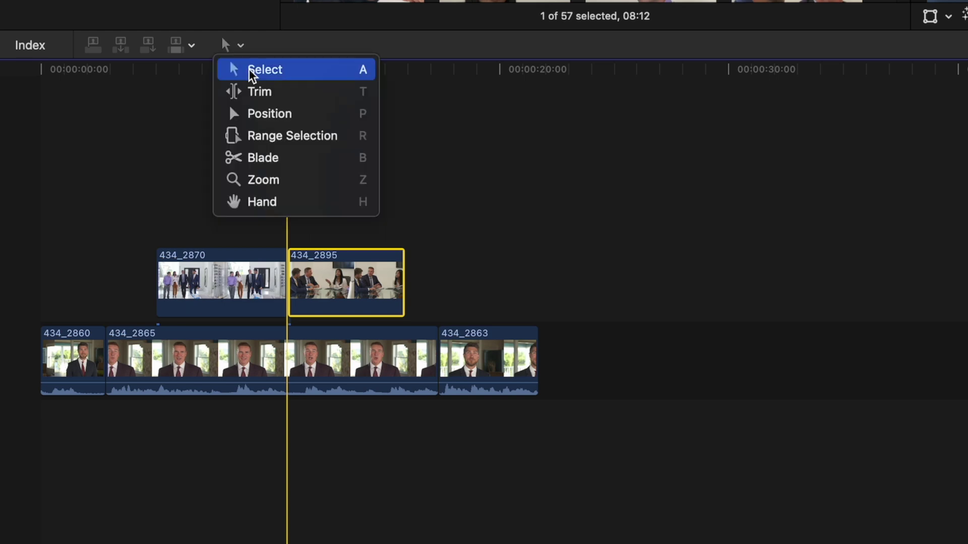
left_click(251, 162)
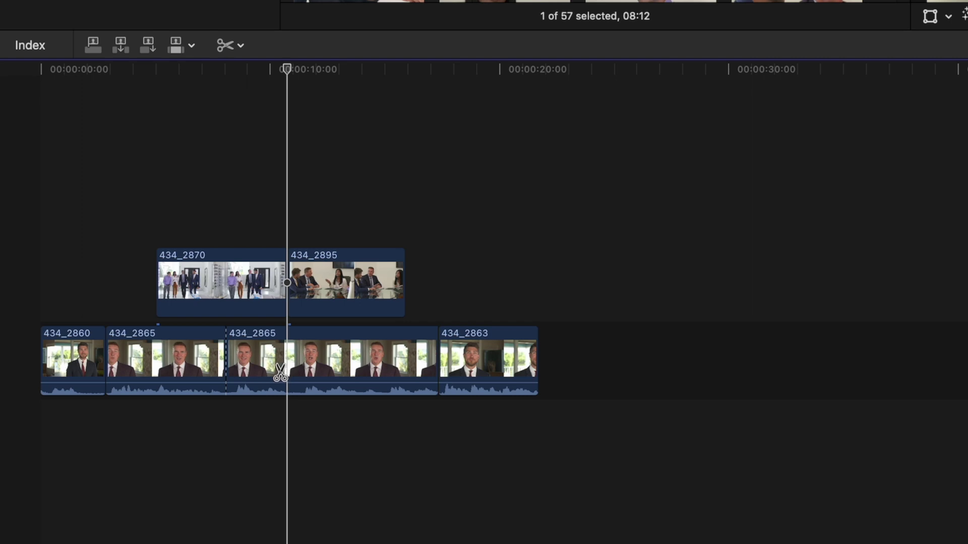
left_click(238, 48)
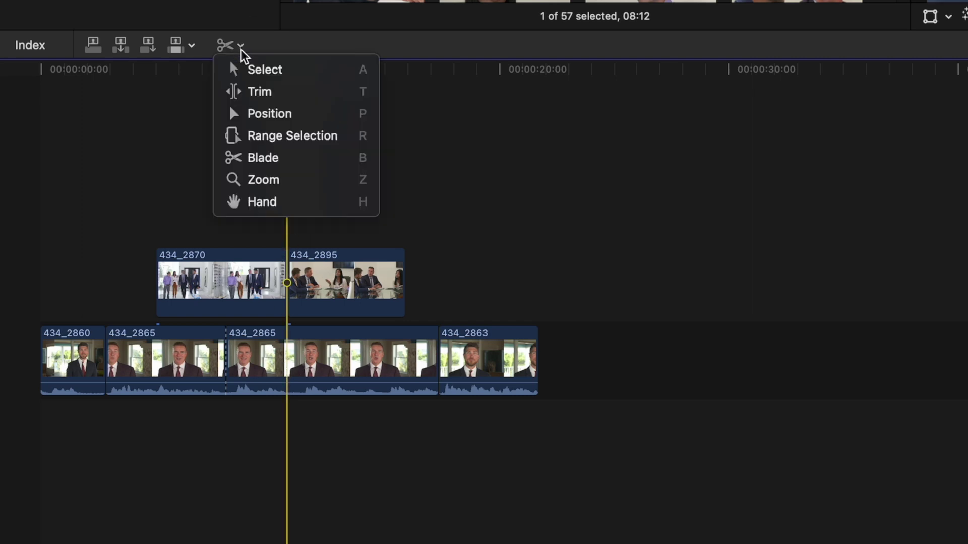
left_click(256, 70)
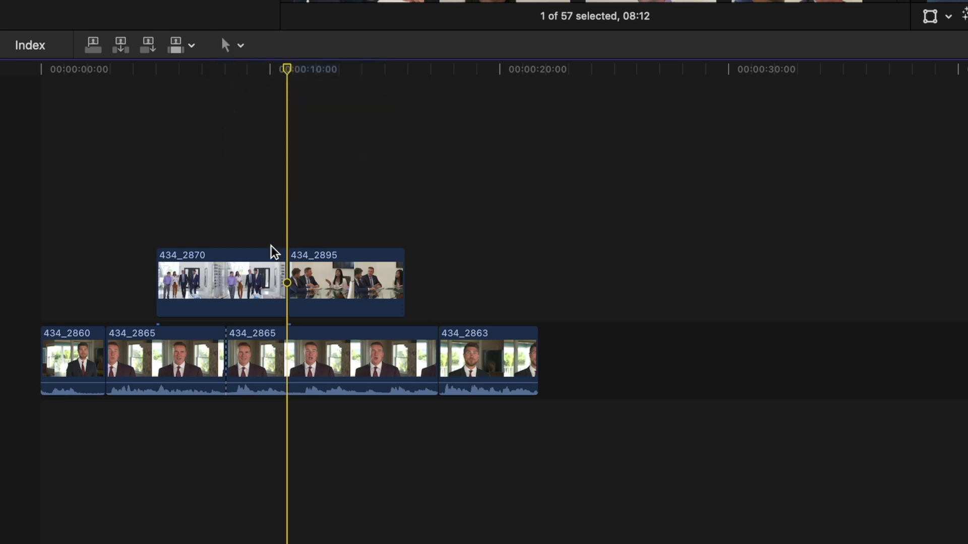
left_click_drag(276, 356, 502, 374)
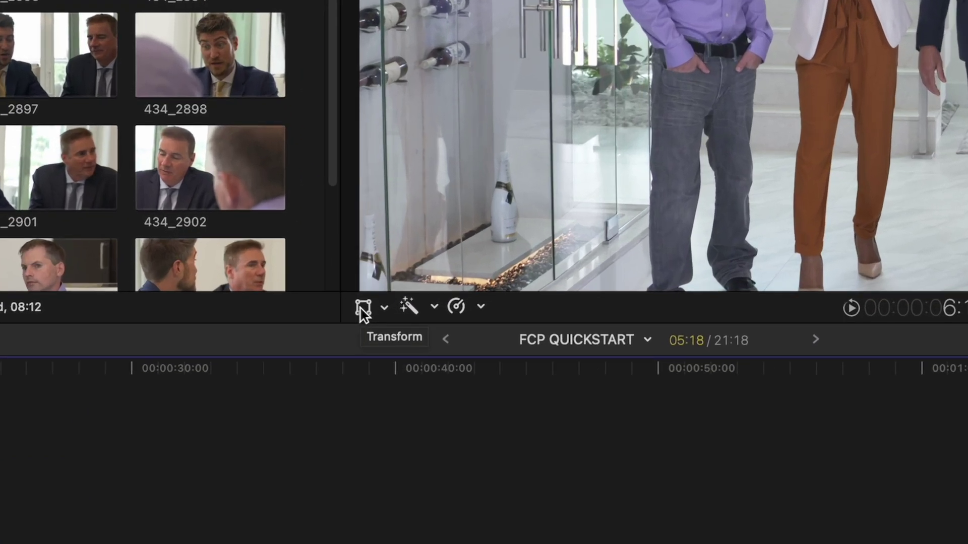
- Enlarge the walking-group b-roll 434_2870 in the viewer and set Scale (All) to 117%
left_click(387, 280)
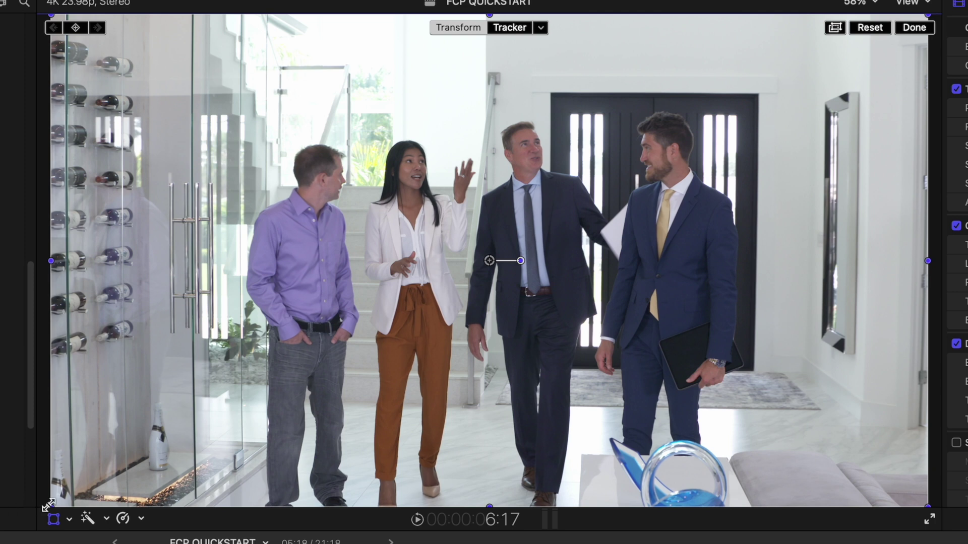
left_click_drag(52, 505, 0, 543)
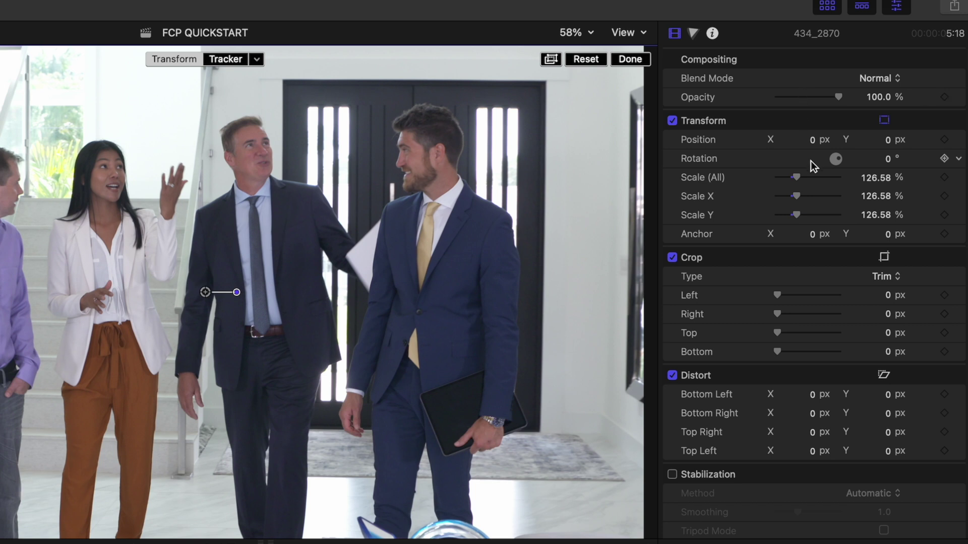
left_click_drag(795, 178, 798, 177)
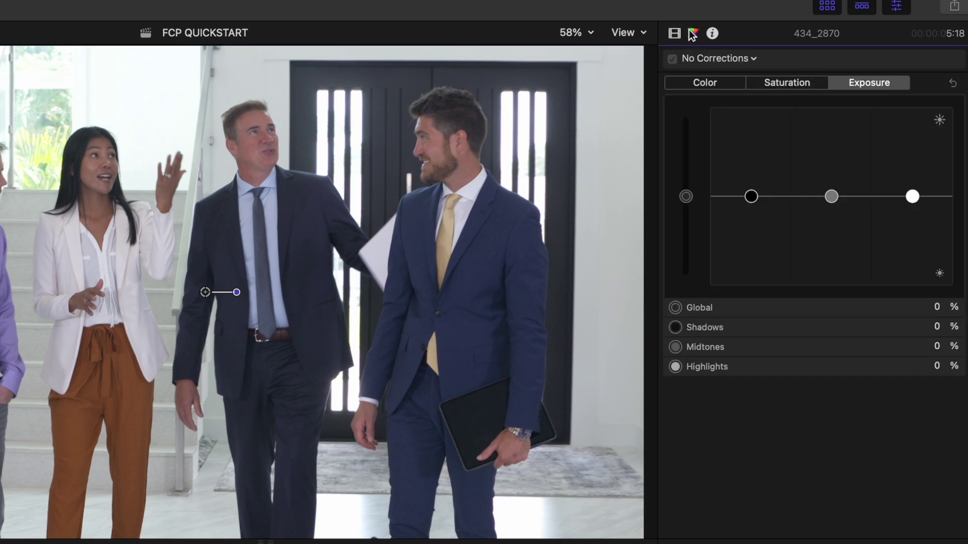
- Apply a Color Wheels correction to 434_2870 and warm its Temperature to 5021
left_click(712, 59)
left_click(687, 122)
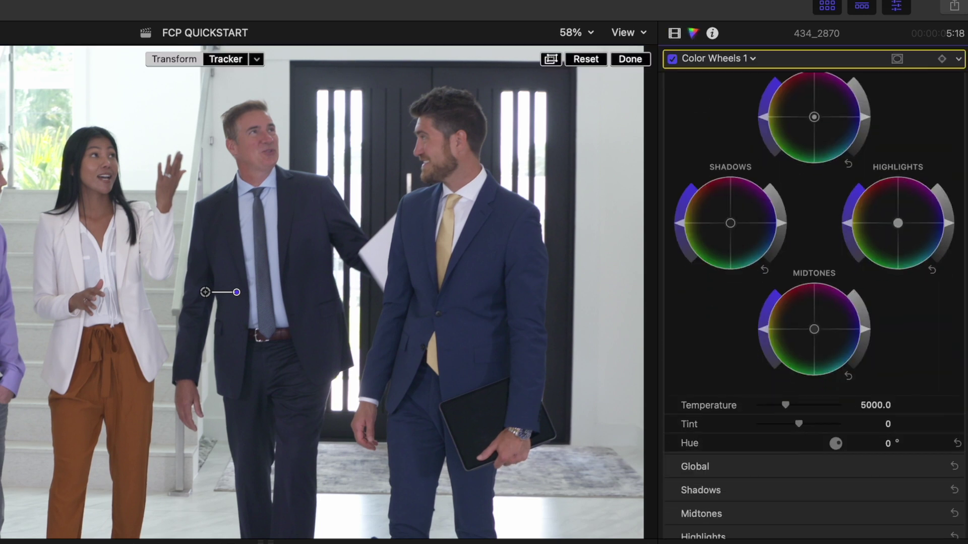
scroll(784, 193, "down", 1)
left_click_drag(784, 379, 801, 380)
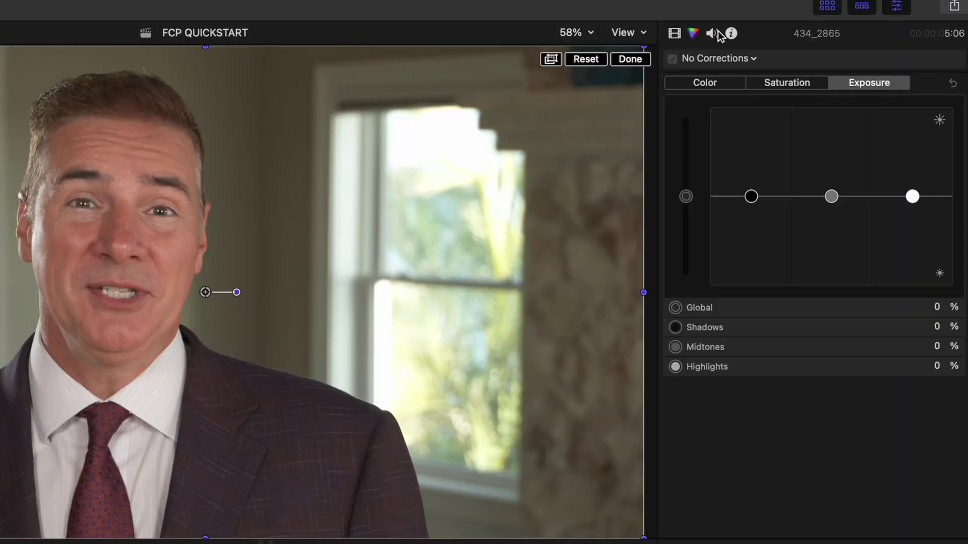
- Disable Dialogue-2 and Dialogue-3 on interview 434_2865 and lower its volume to -1.5 dB
left_click(713, 35)
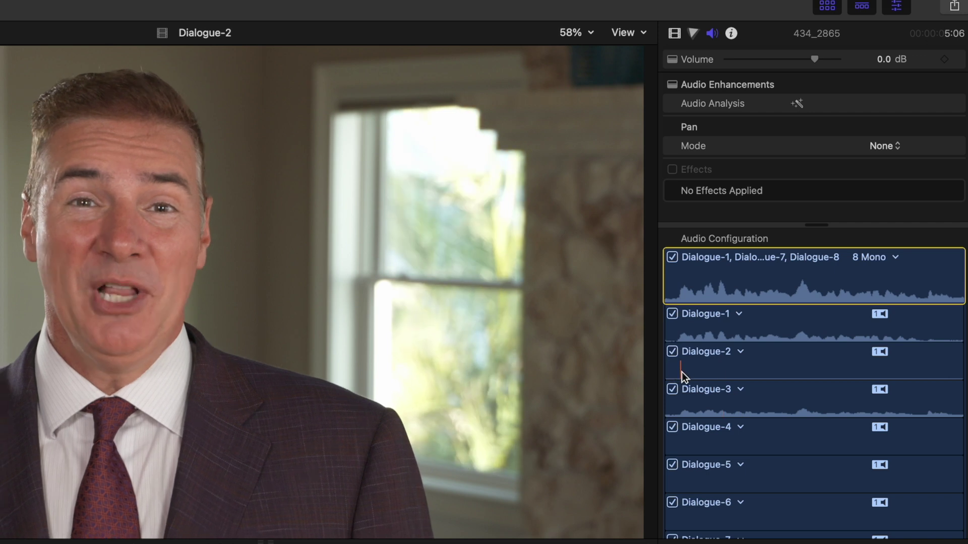
left_click(672, 352)
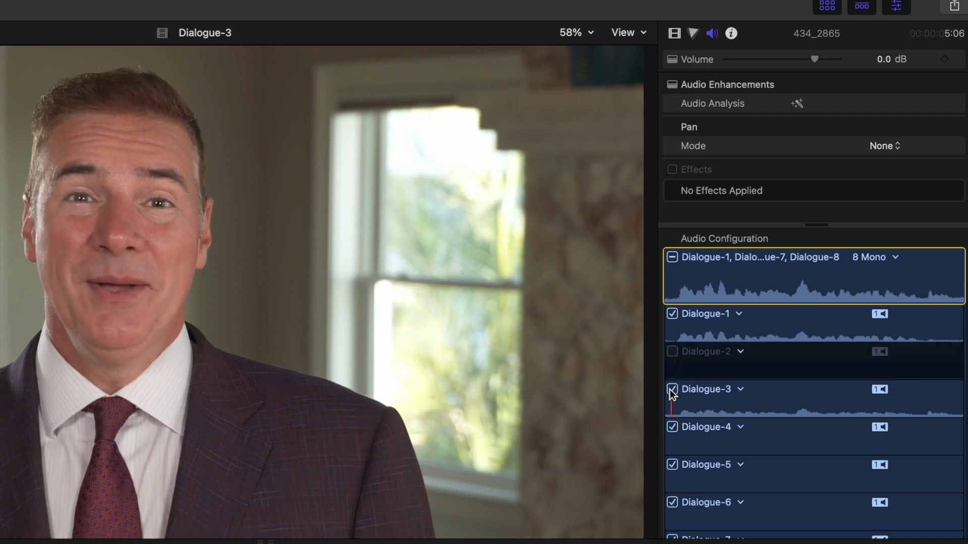
left_click(672, 389)
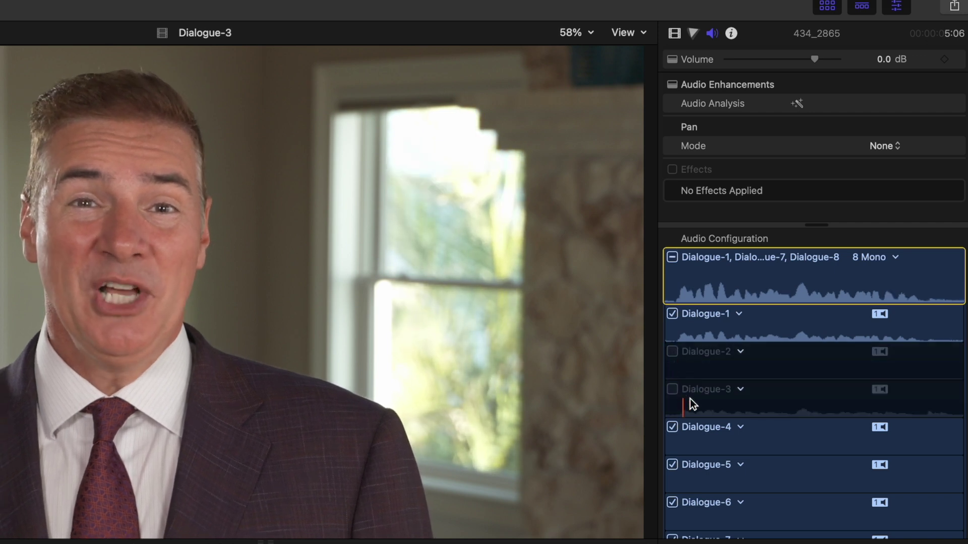
key("shift+t")
mouse_move(813, 56)
left_mouse_down()
mouse_move(826, 56)
mouse_move(802, 57)
mouse_move(811, 56)
left_mouse_up()
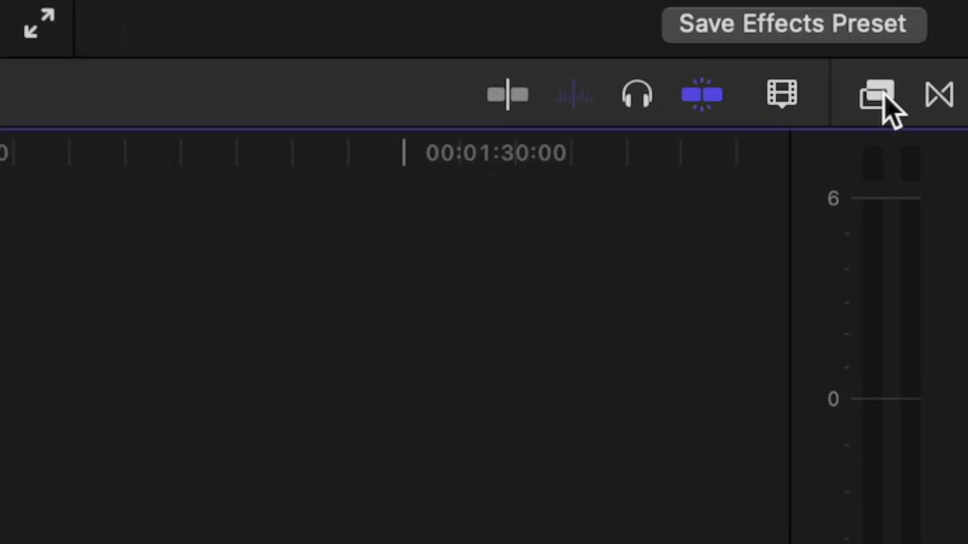
- Open the Effects browser and browse to the Stylize effects category
left_click(879, 95)
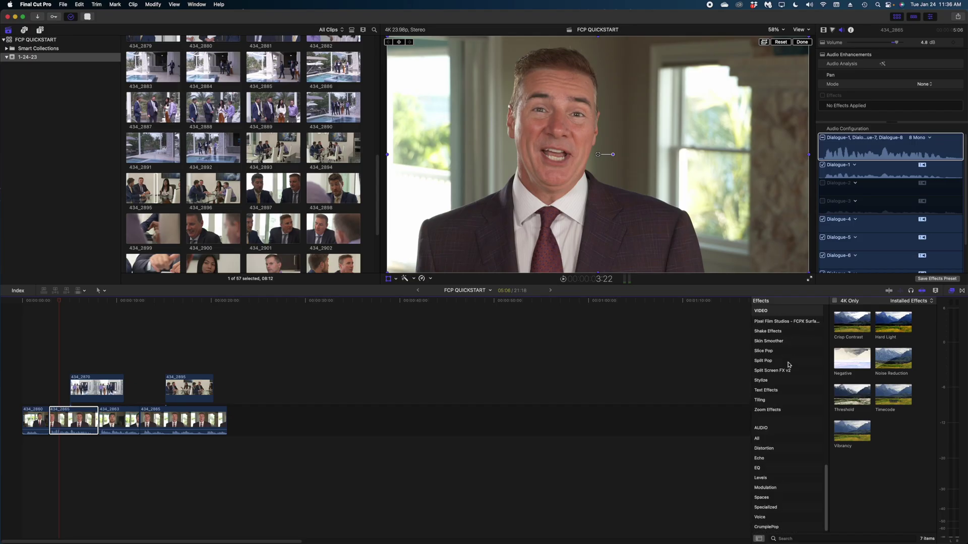
scroll(788, 365, "up", 10)
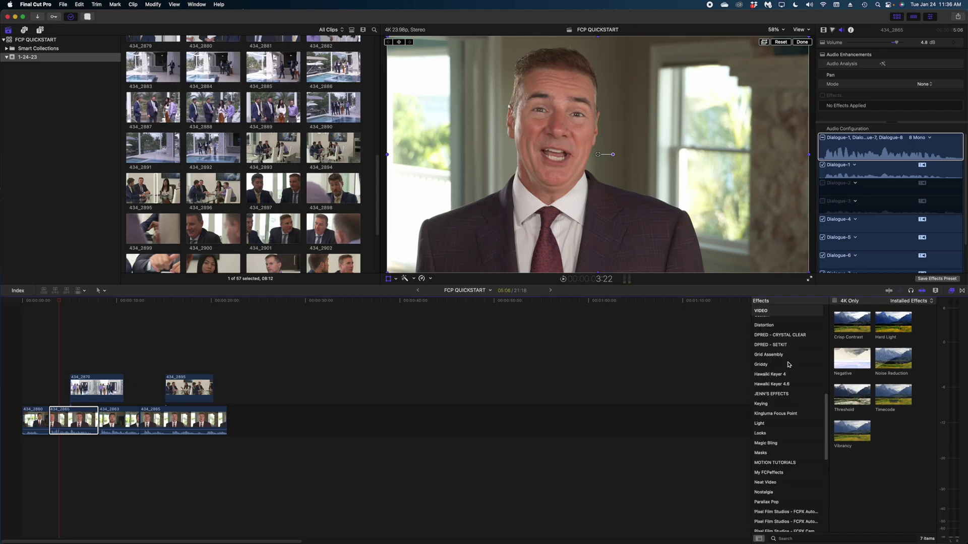
scroll(785, 357, "down", 5)
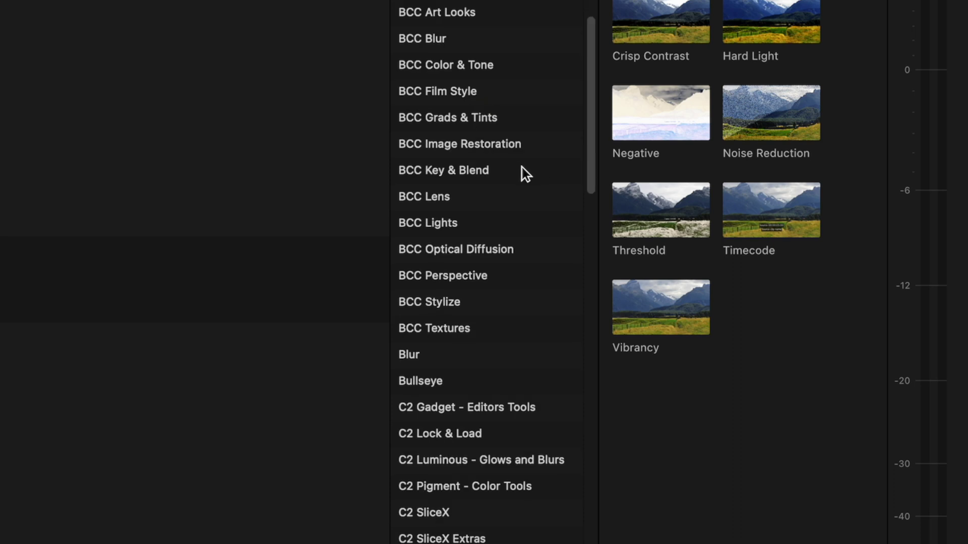
scroll(522, 168, "down", 5)
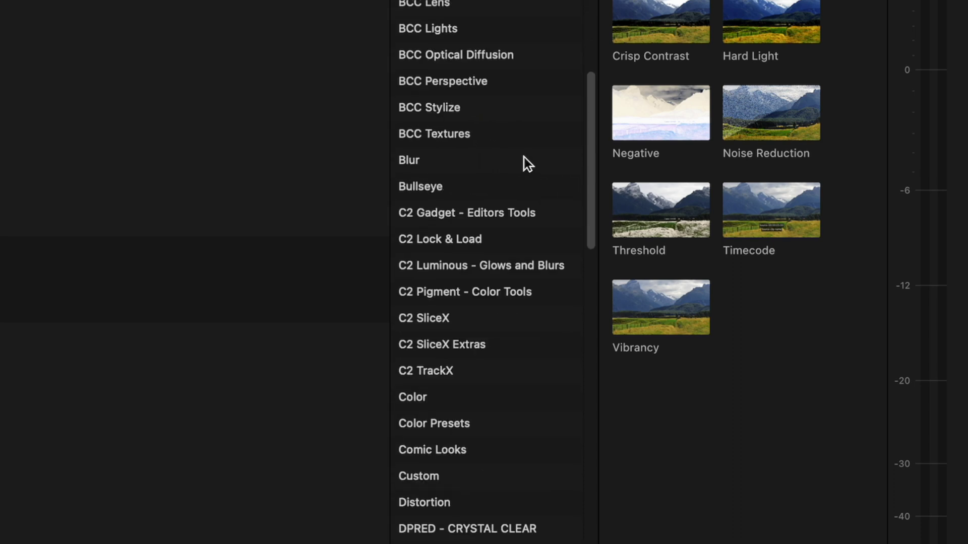
scroll(514, 192, "down", 5)
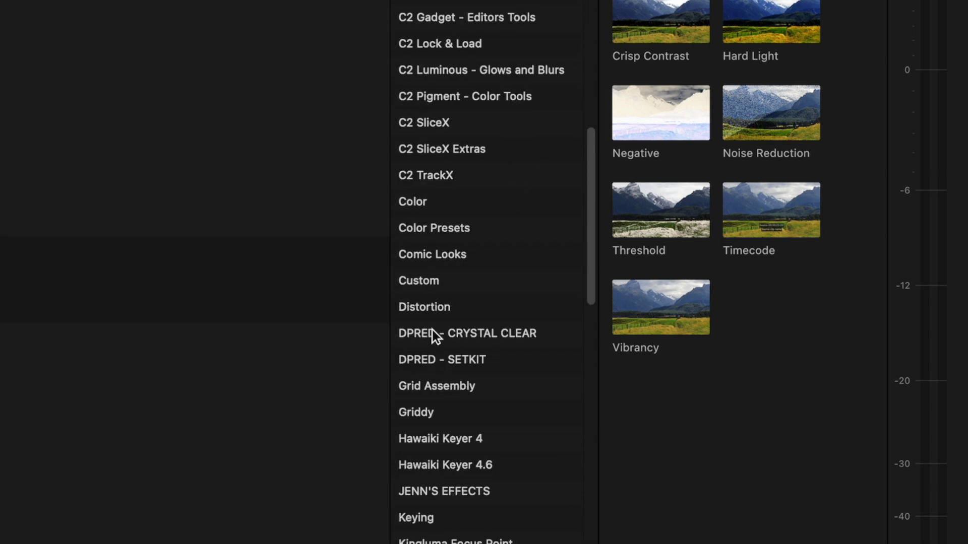
left_click(436, 282)
scroll(438, 287, "down", 10)
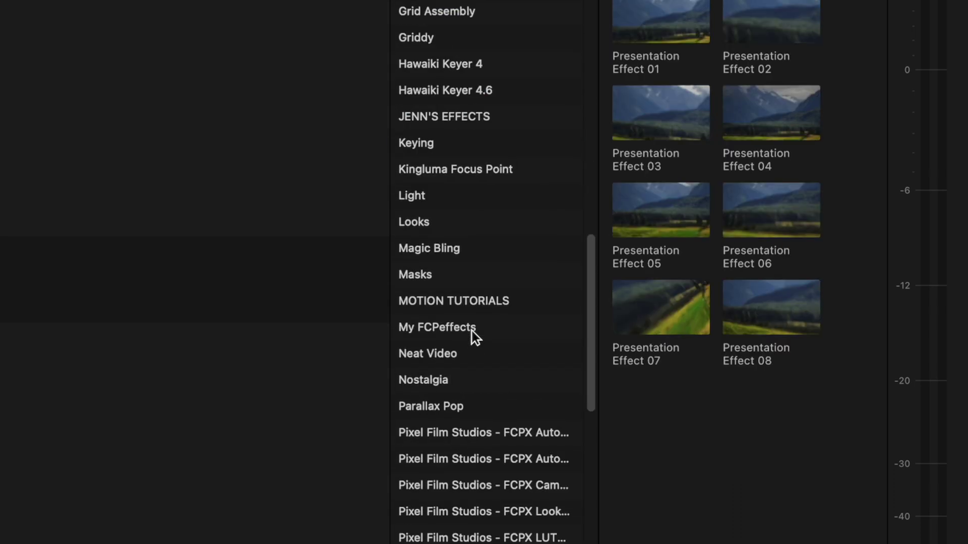
scroll(471, 331, "down", 8)
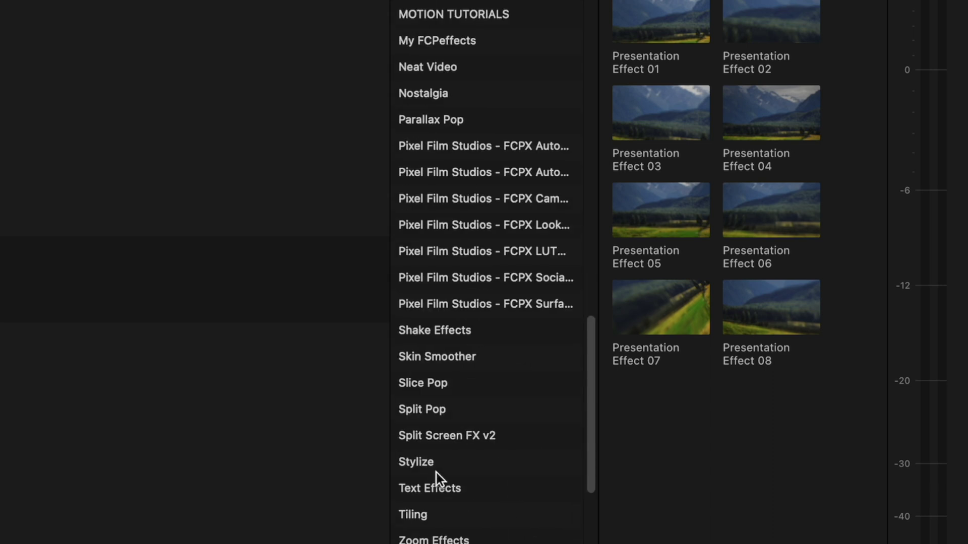
left_click(435, 466)
- Drop the Handheld effect onto interview 434_2865 and play it to preview
scroll(714, 327, "down", 6)
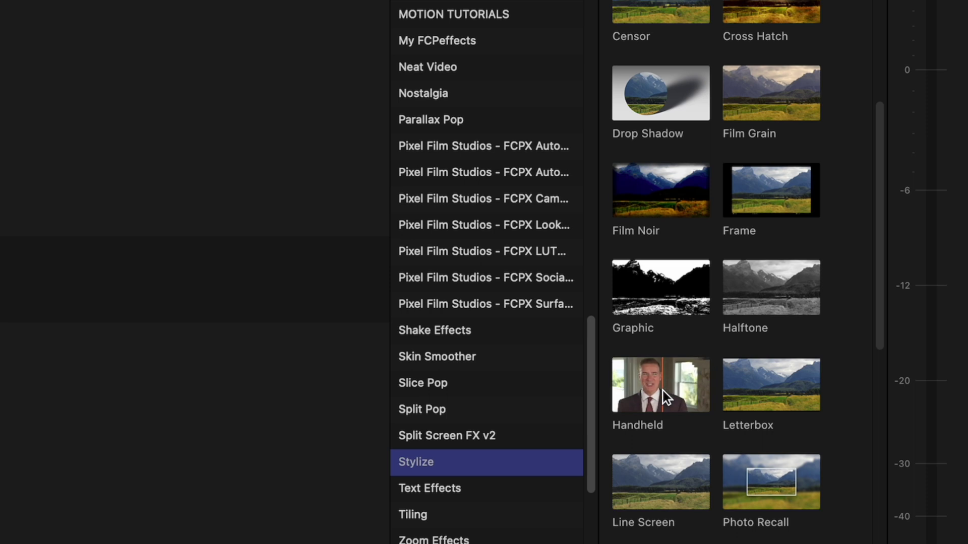
left_click_drag(660, 391, 0, 48)
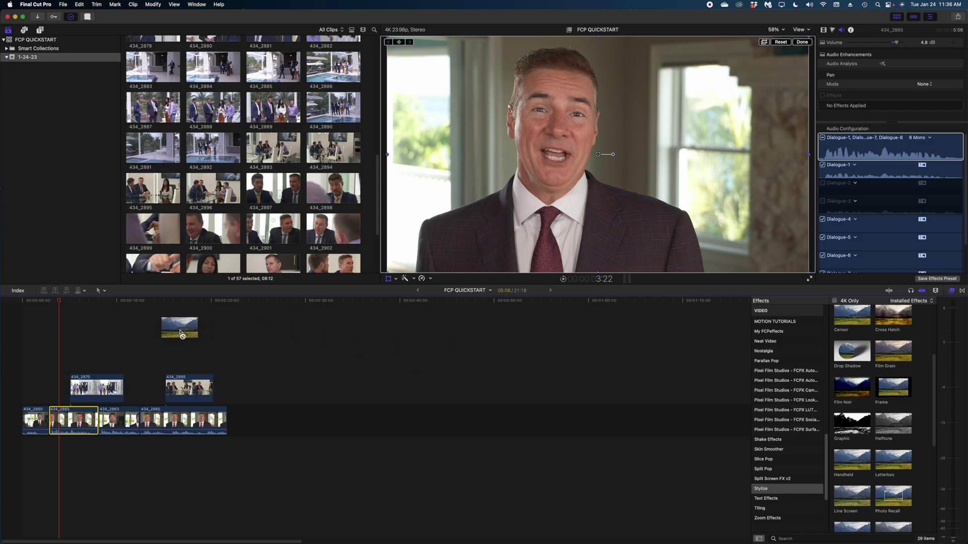
left_click_drag(180, 331, 68, 420)
left_click_drag(231, 253, 212, 259)
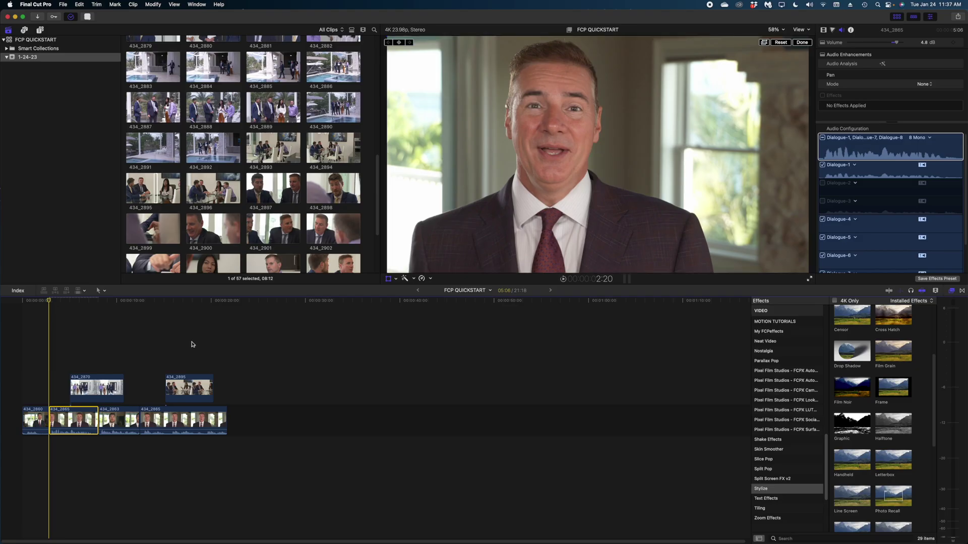
key("space")
key("space")
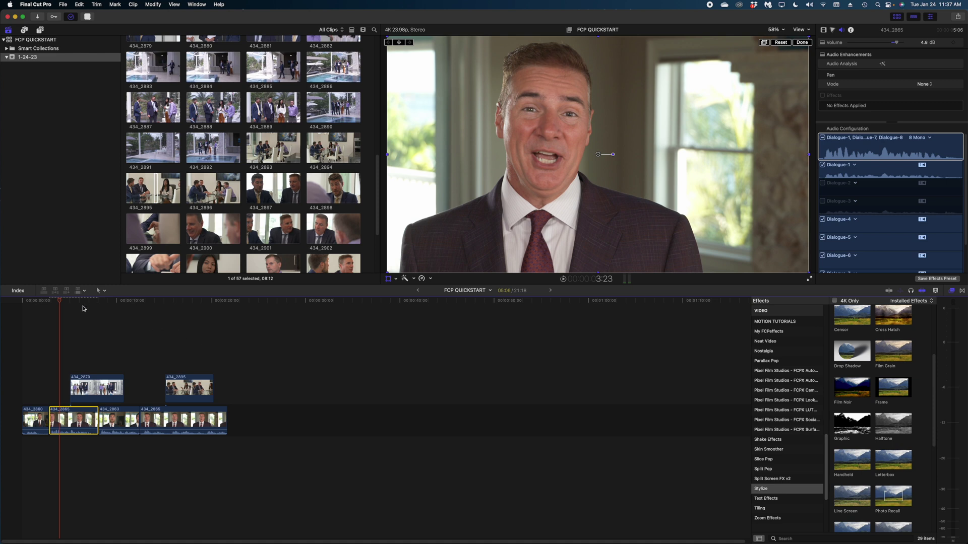
- Set the Handheld effect to Shakiness 45.59 and Distance 8.14, then play back the shake
left_click(57, 299)
key("space")
key("space")
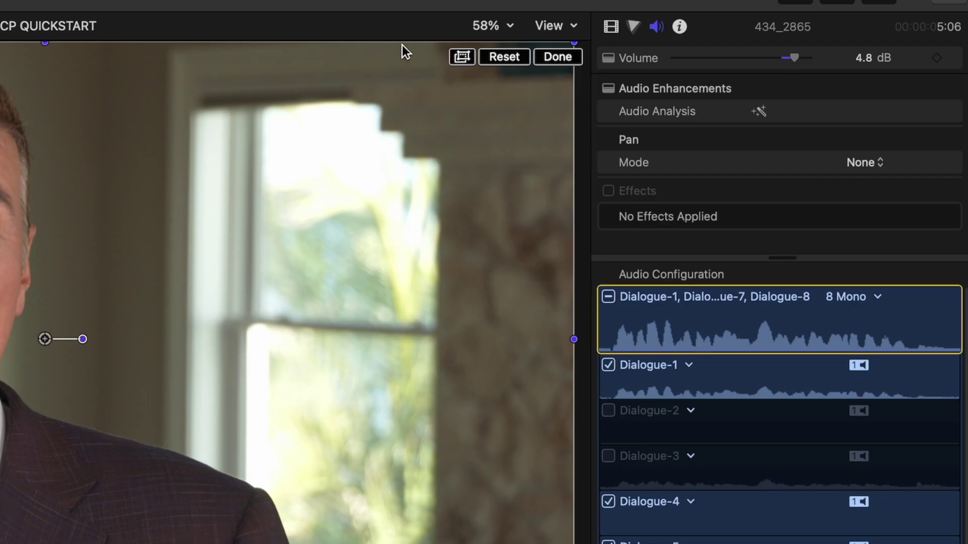
left_click(610, 28)
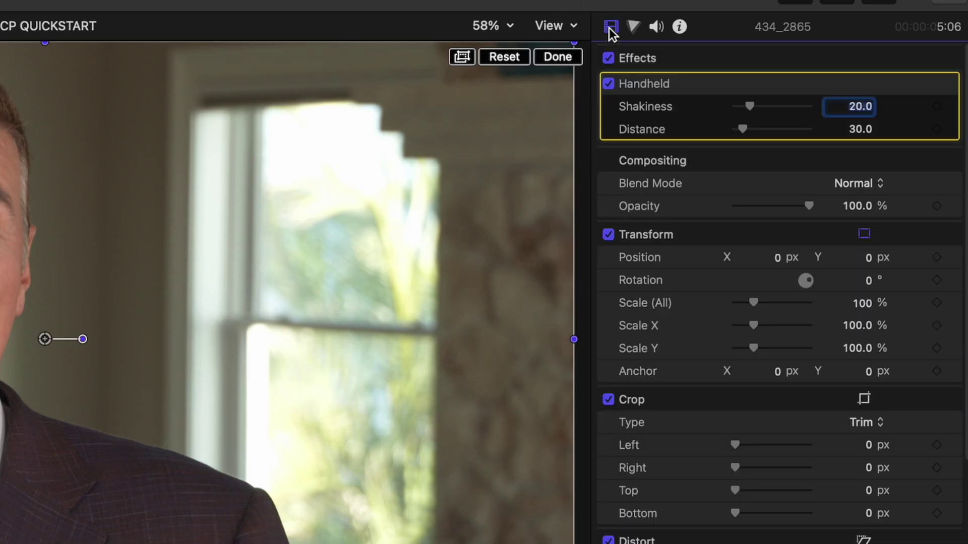
left_click_drag(749, 106, 768, 105)
mouse_move(742, 130)
left_mouse_down()
mouse_move(762, 129)
mouse_move(737, 129)
left_mouse_up()
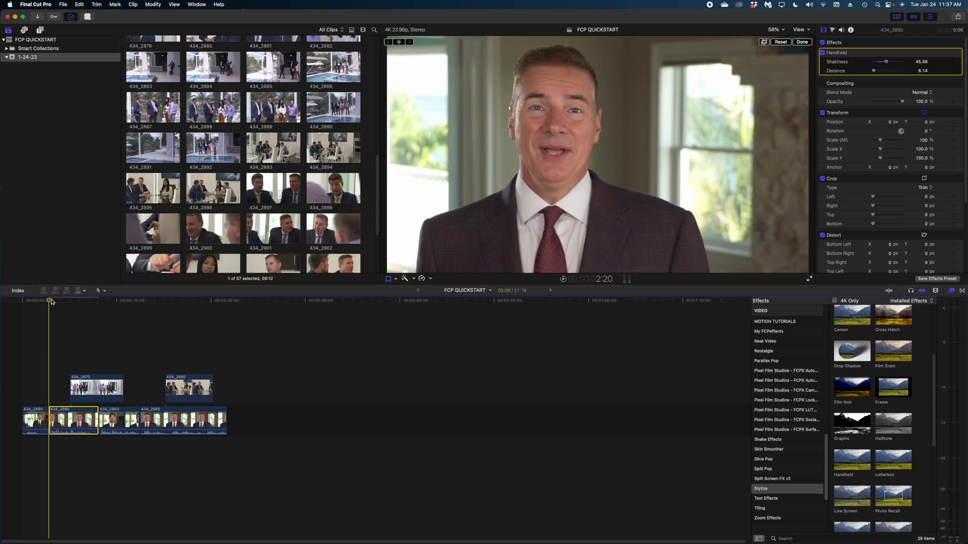
key("space")
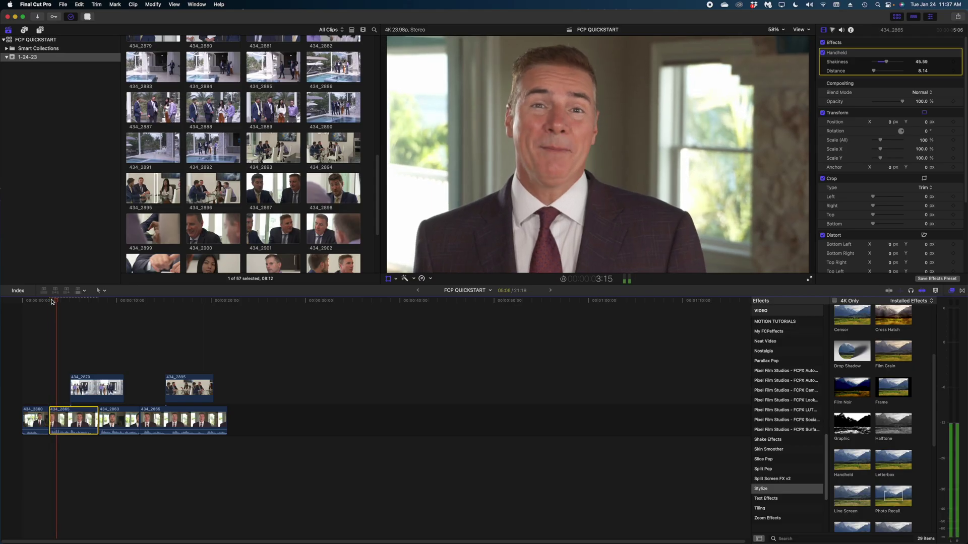
key("space")
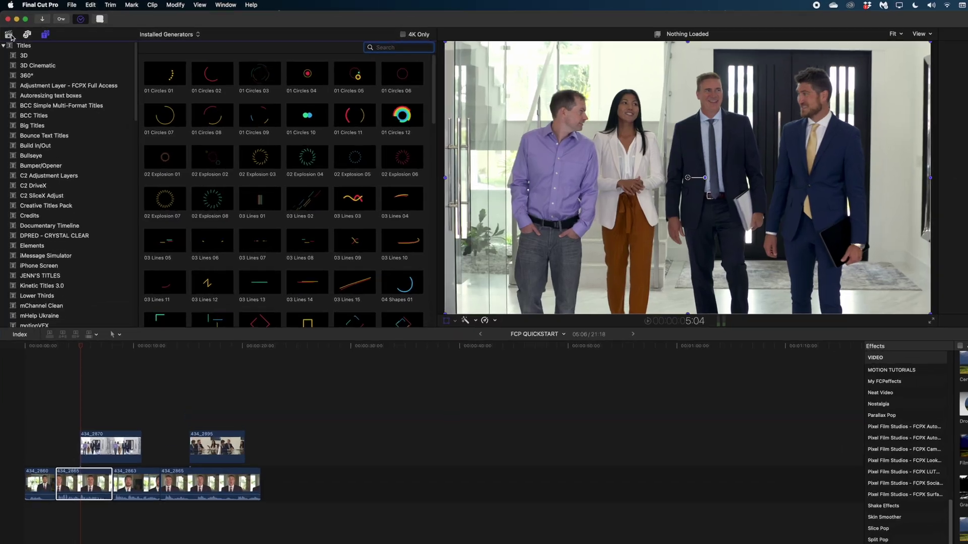
left_click(9, 34)
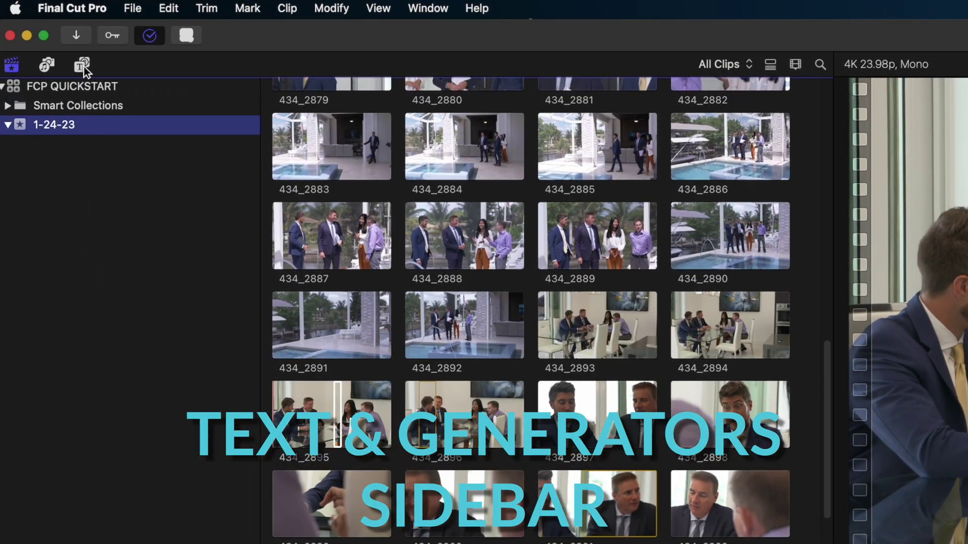
- Browse the Build In/Out title category and preview the Dramatic title
left_click(83, 66)
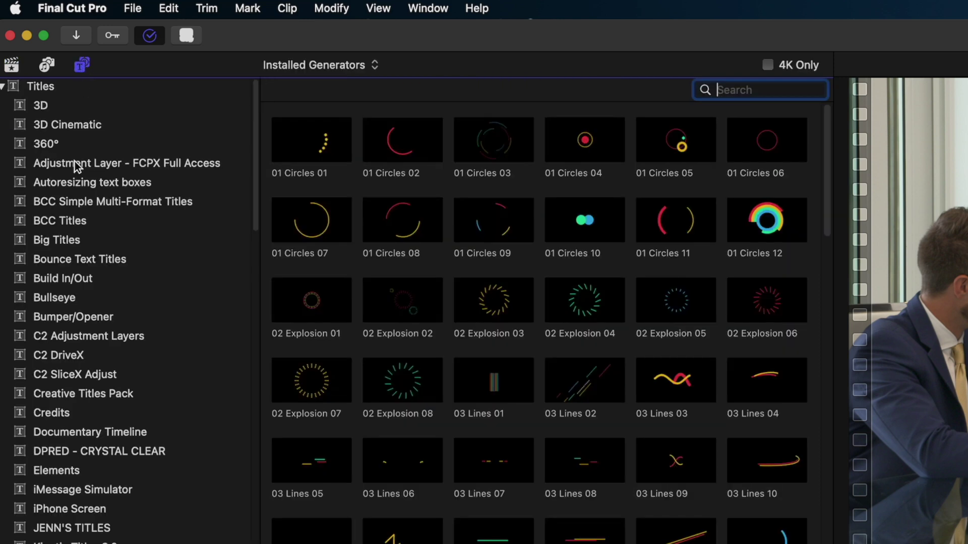
scroll(78, 162, "down", 1)
scroll(157, 217, "up", 1)
left_click(93, 280)
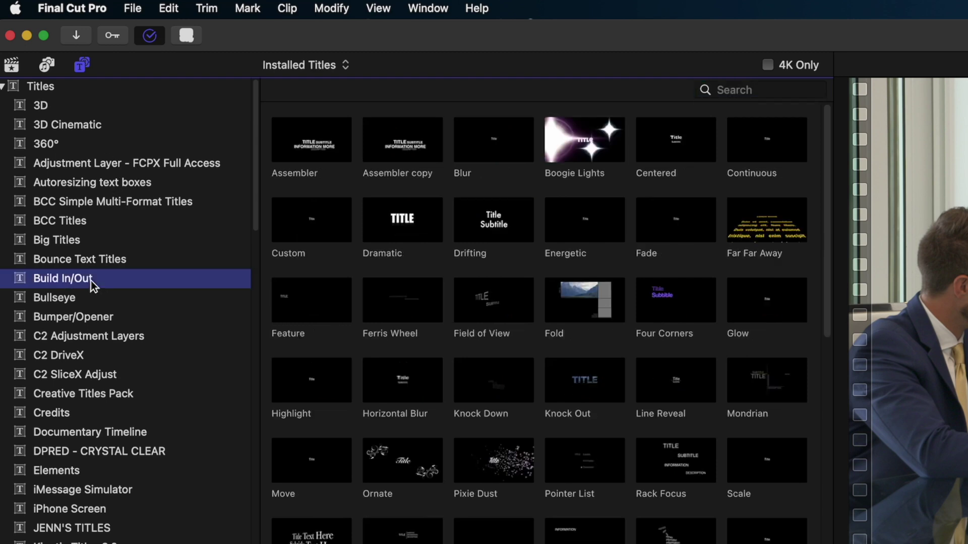
left_click(388, 222)
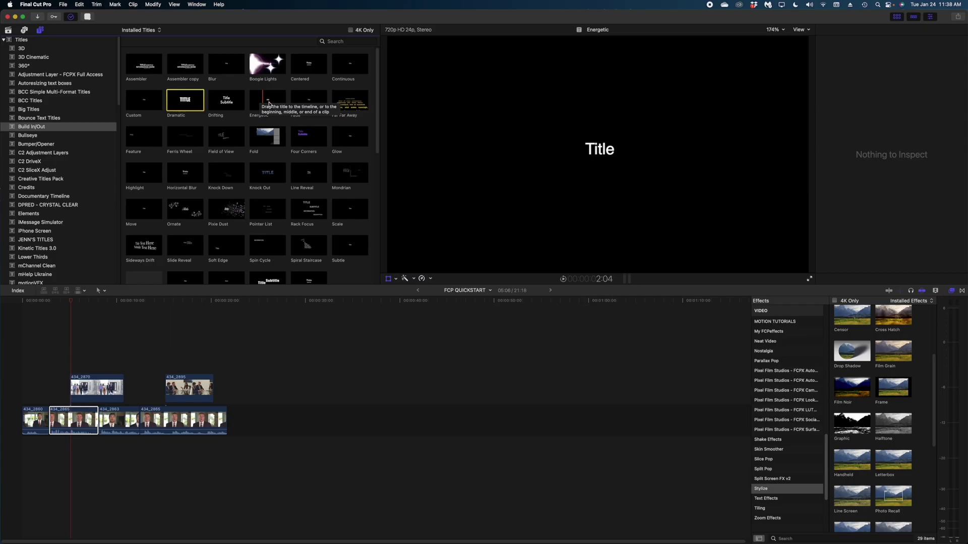
scroll(222, 202, "down", 1)
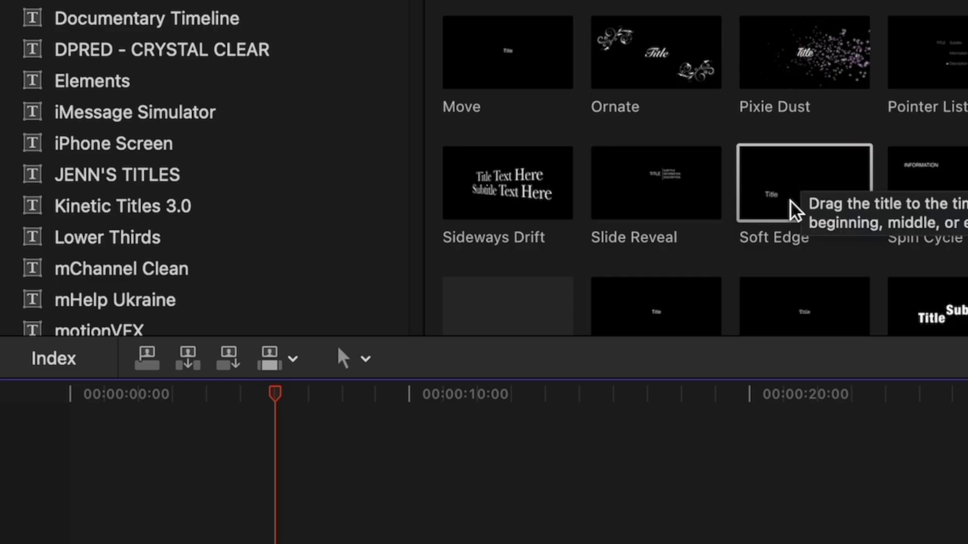
- Place a Soft Edge title above the first clip at the timeline start and trim it to 2:20
left_click_drag(222, 246, 55, 277)
left_click_drag(184, 309, 80, 149)
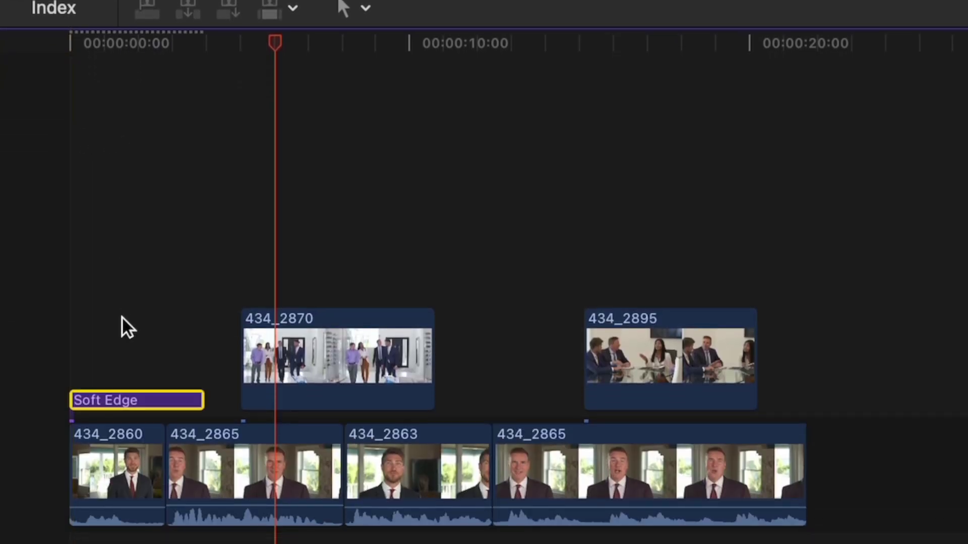
left_click_drag(205, 398, 162, 398)
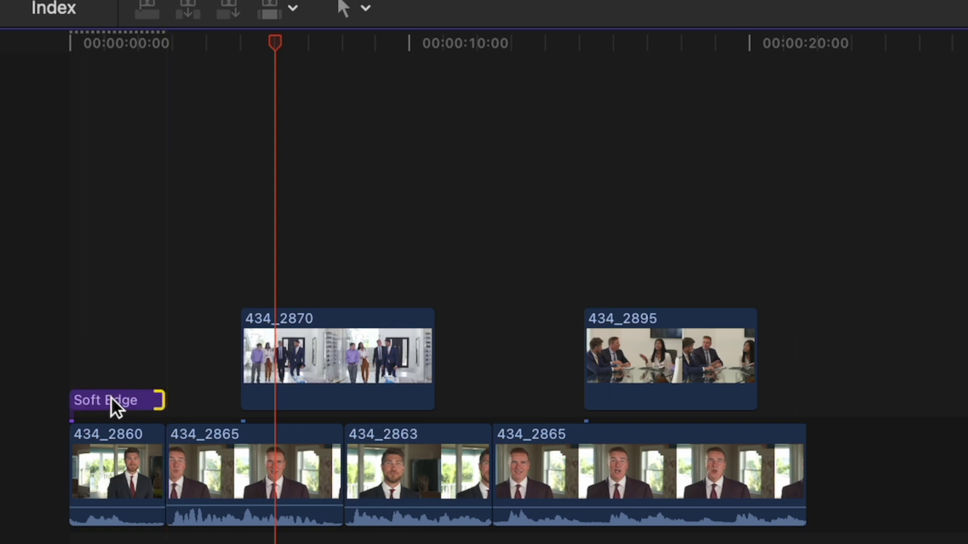
left_click(93, 399)
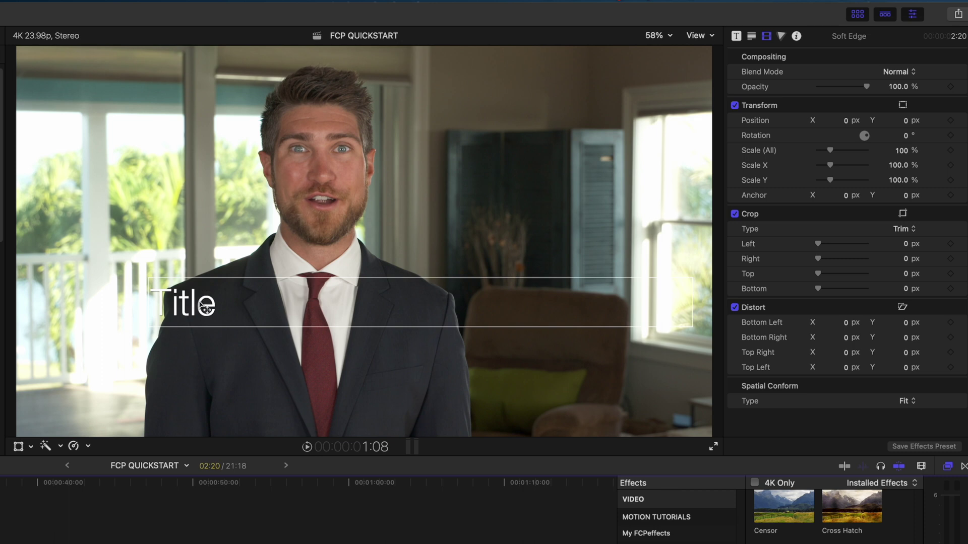
- Change the title text to the interviewee's name in Helvetica Neue LT Std, size 90, moved lower in frame
double_click(203, 304)
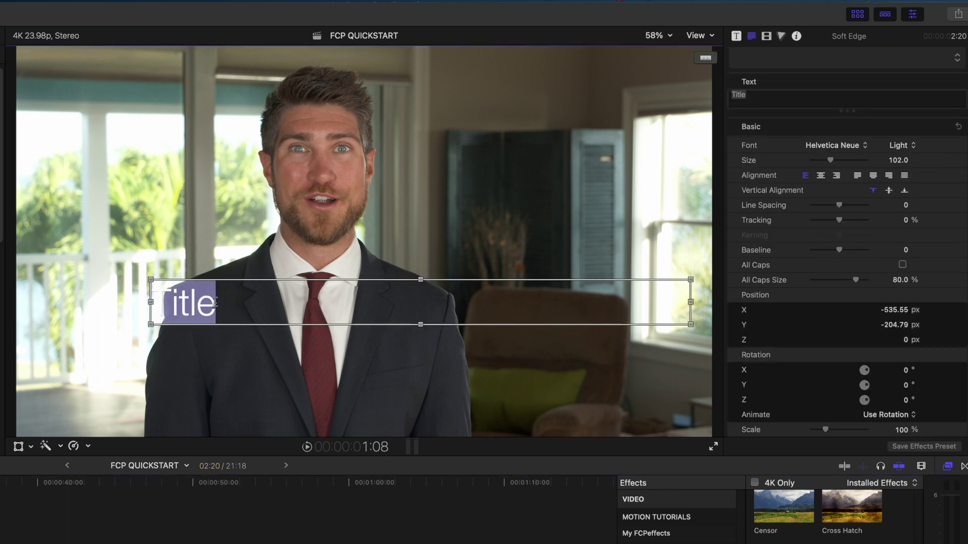
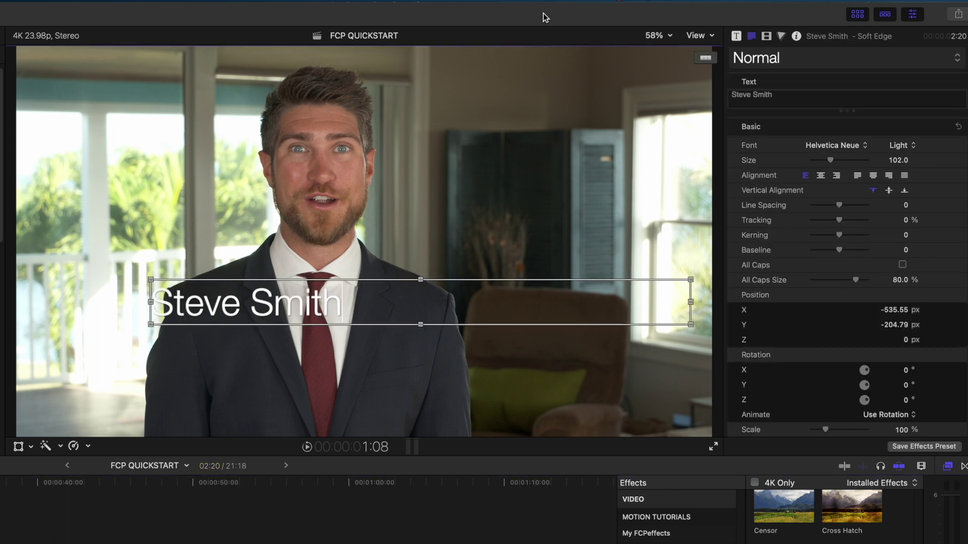
left_click(832, 146)
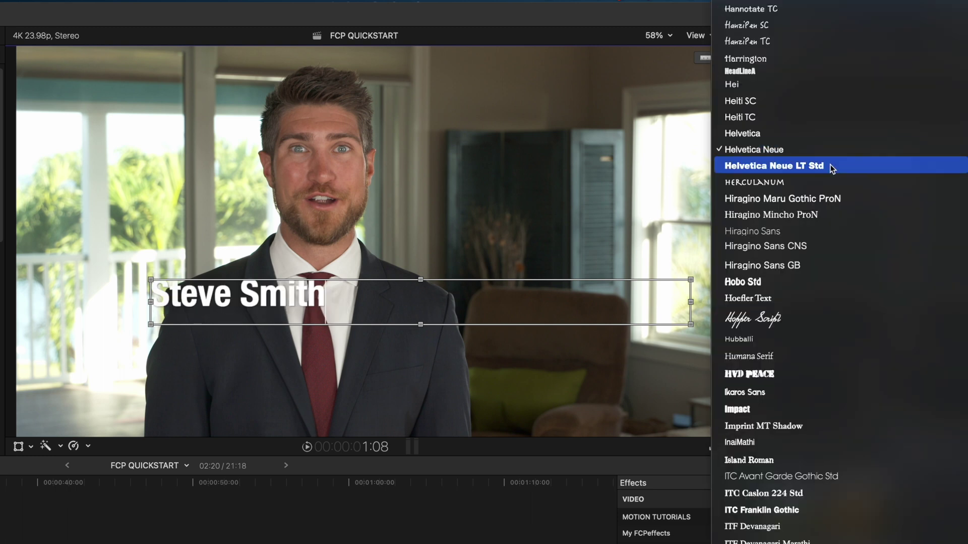
left_click(827, 168)
left_click_drag(825, 156, 824, 156)
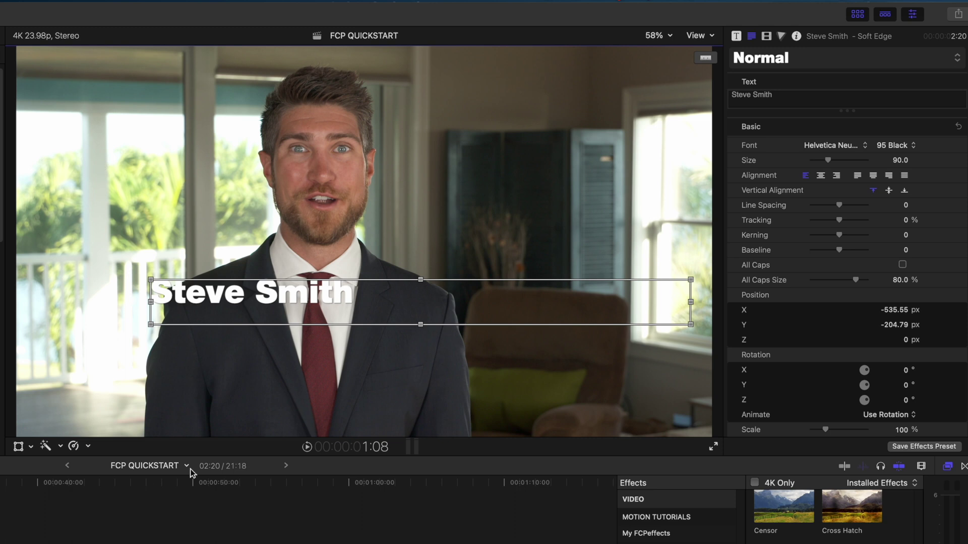
left_click(18, 446)
left_click_drag(191, 340, 518, 429)
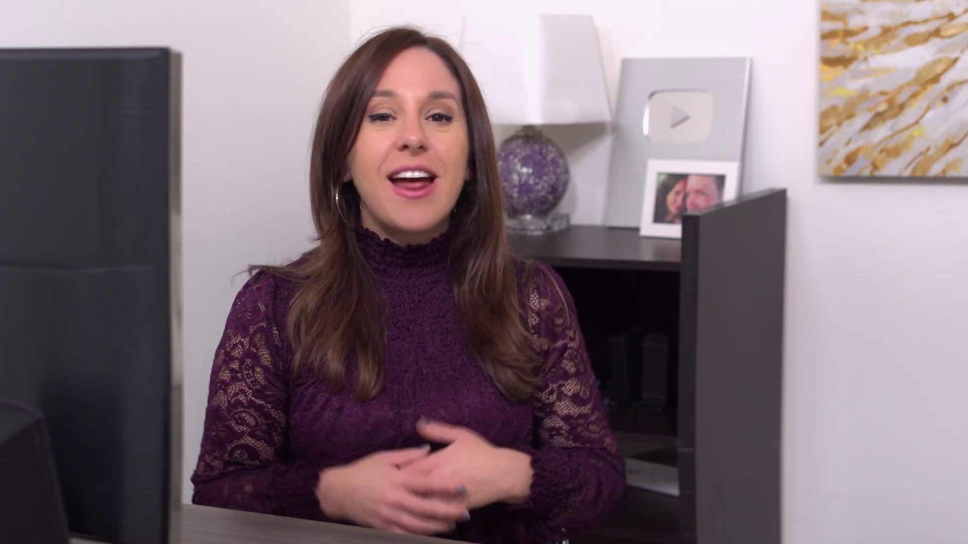
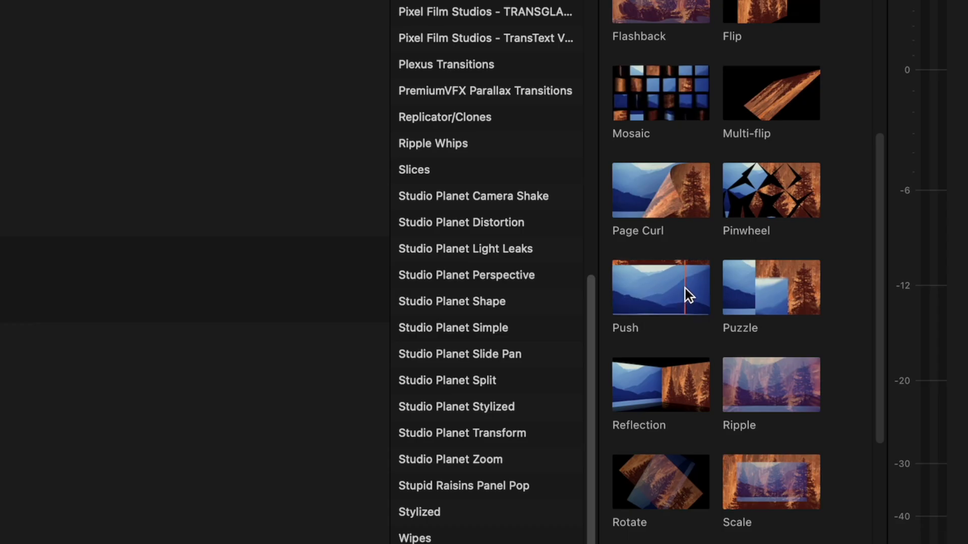
- Add a Push transition between clips 434_2863 and 434_2865 and play it back
left_click_drag(685, 288, 427, 387)
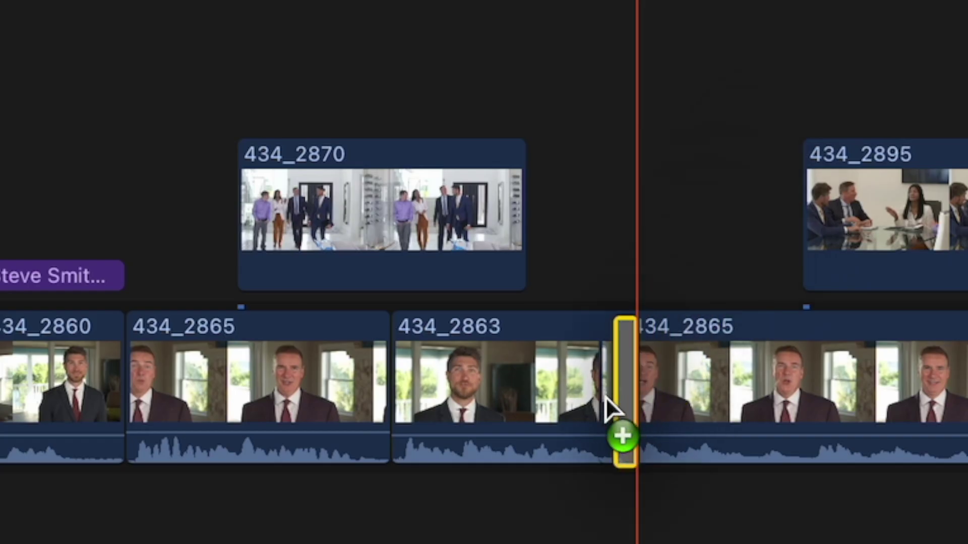
left_click_drag(606, 398, 609, 392)
left_click(597, 302)
left_click(566, 302)
key("space")
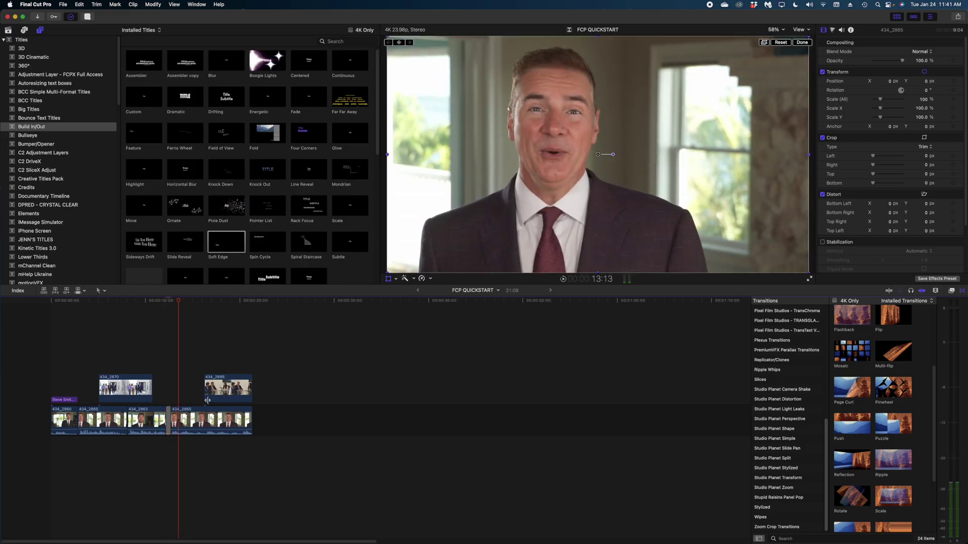
left_click(168, 419)
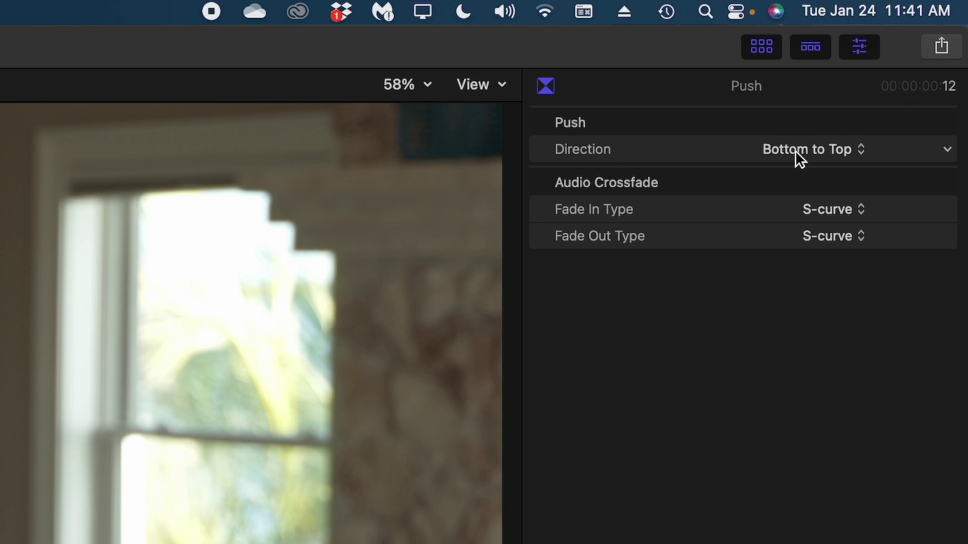
- Change the Push transition's direction from Bottom to Top to Left to Right
left_click(794, 151)
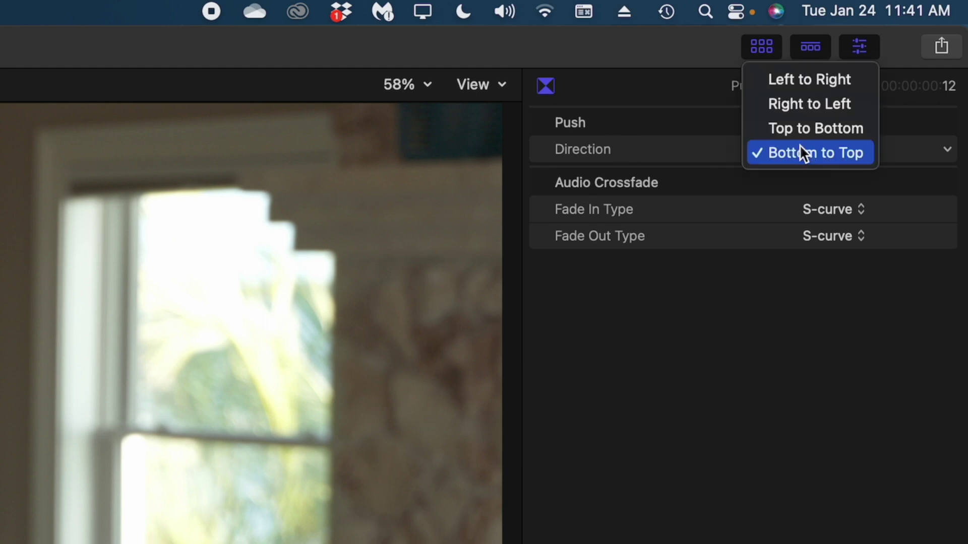
left_click(805, 80)
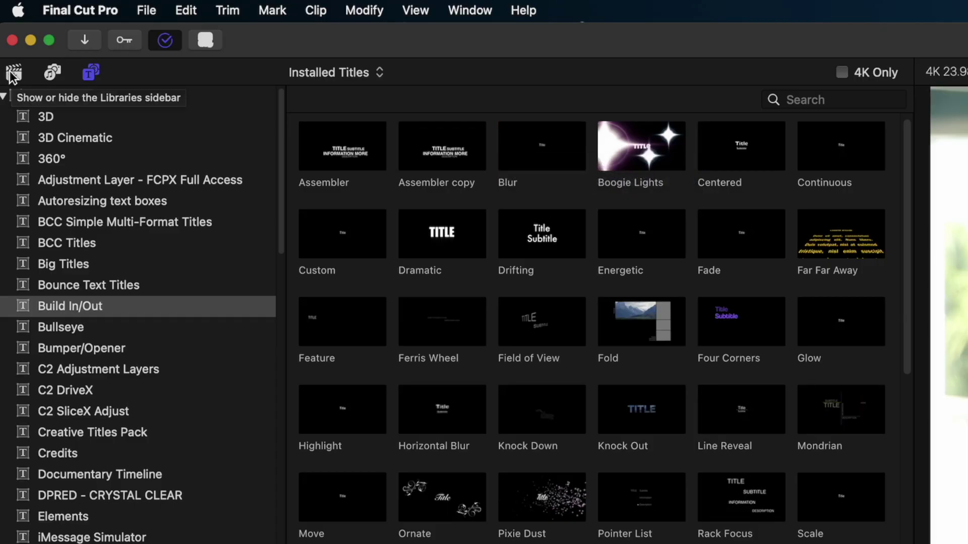
- Place Let It Rock Right Now! at the timeline start and trim it to end with the video
left_click(14, 75)
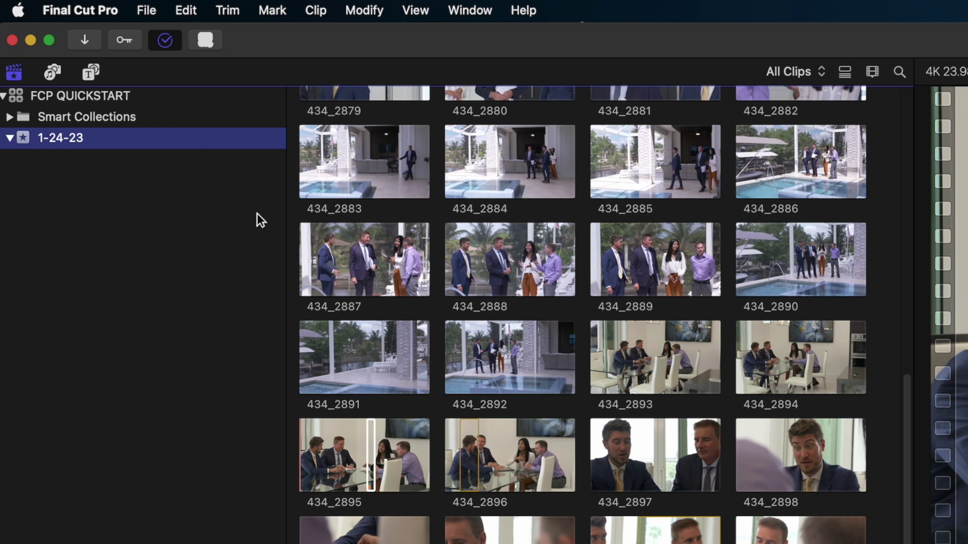
scroll(674, 398, "up", 15)
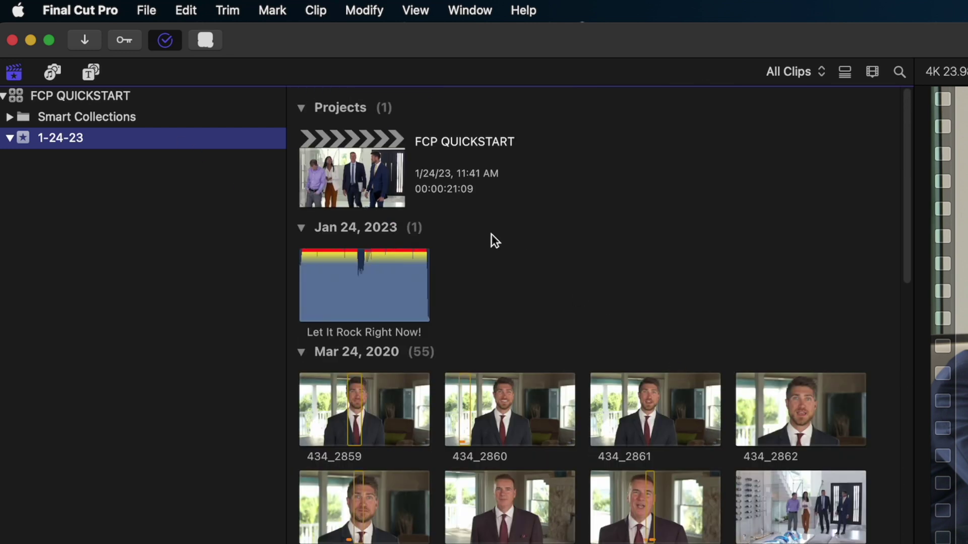
left_click_drag(337, 282, 287, 543)
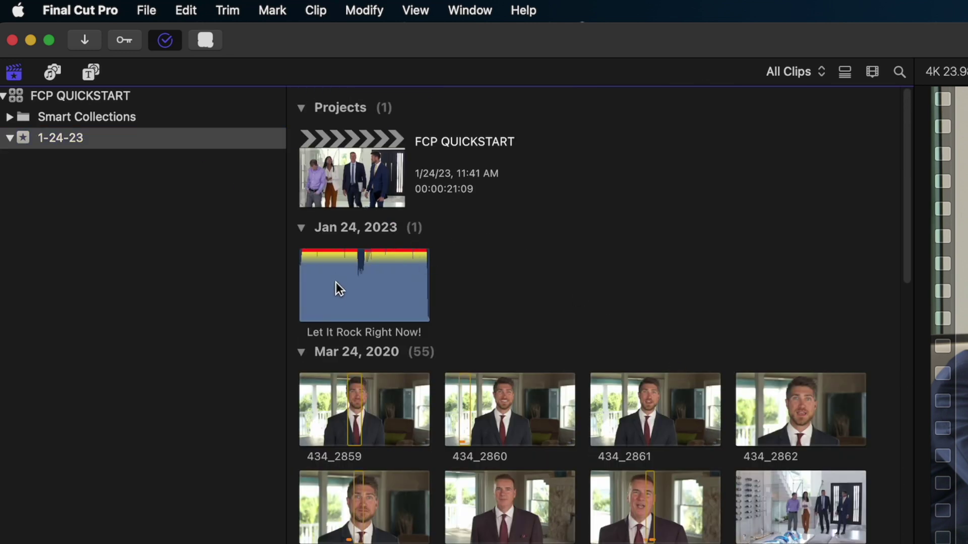
left_click_drag(121, 461, 45, 446)
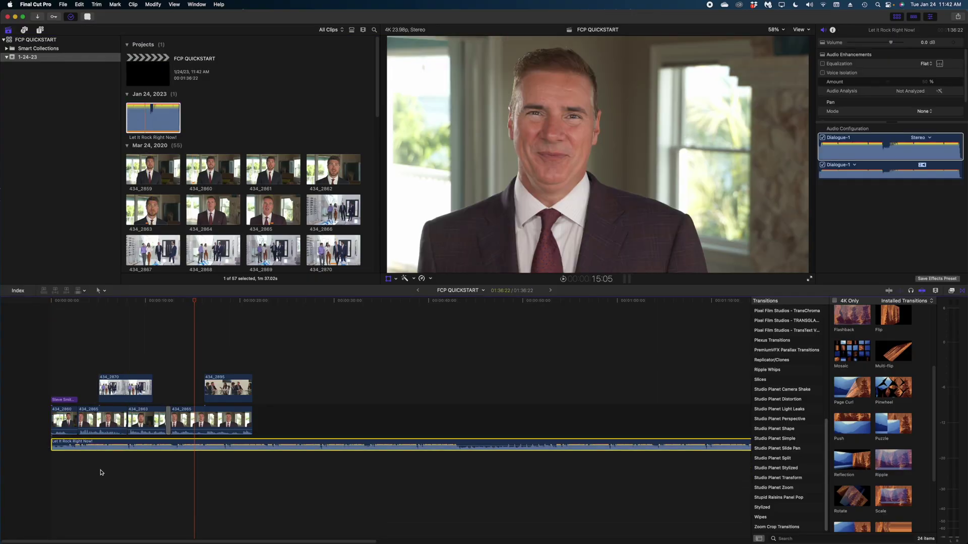
left_click_drag(136, 541, 324, 542)
left_click_drag(584, 446, 216, 446)
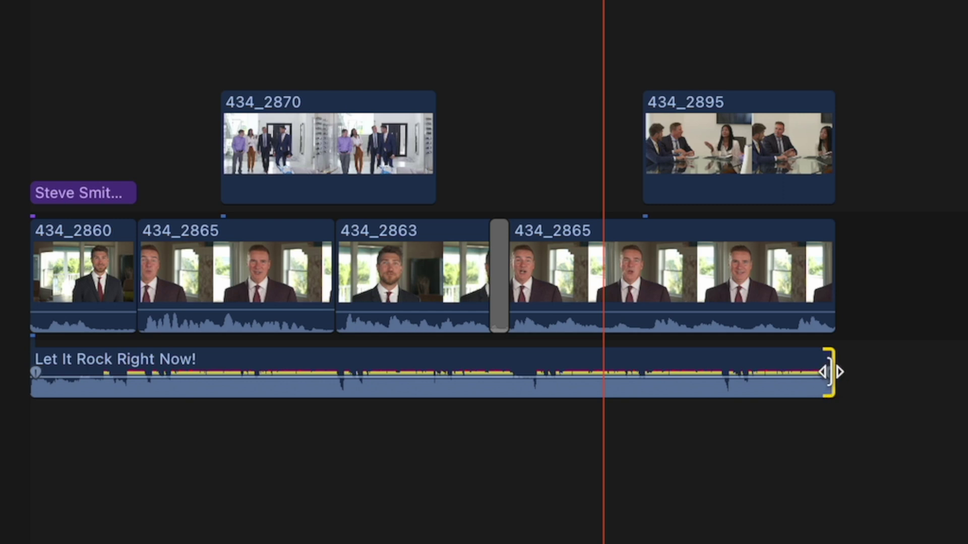
- Fade out the end of Let It Rock Right Now! and lower its volume to about -10 dB
left_click_drag(828, 374, 769, 372)
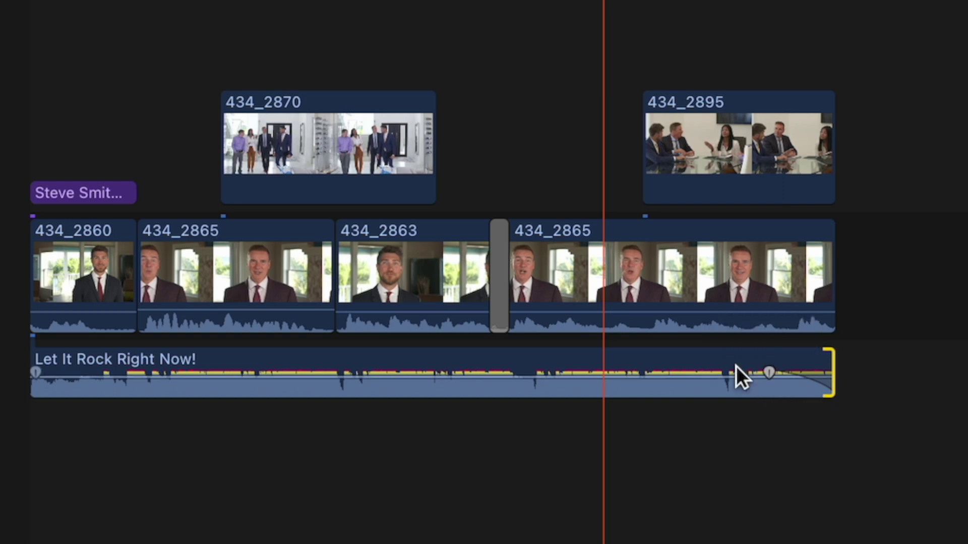
left_click(678, 365)
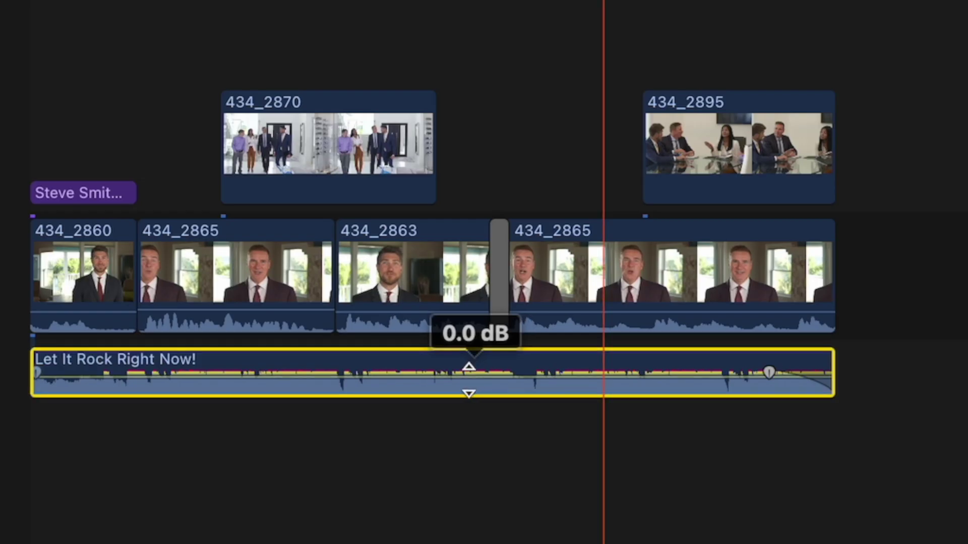
left_click_drag(469, 380, 468, 381)
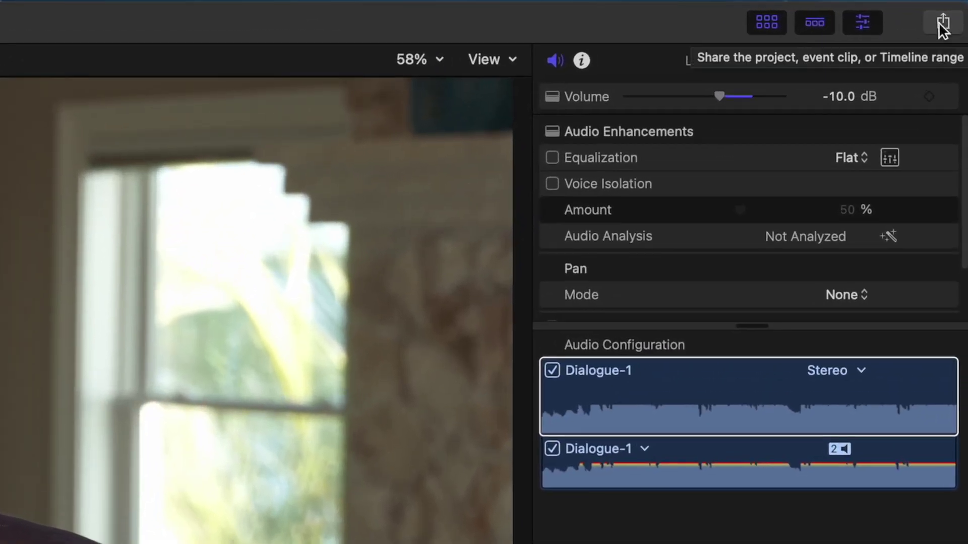
- Set up an Export File share of FCP QUICKSTART using the H.264 video codec
left_click(955, 19)
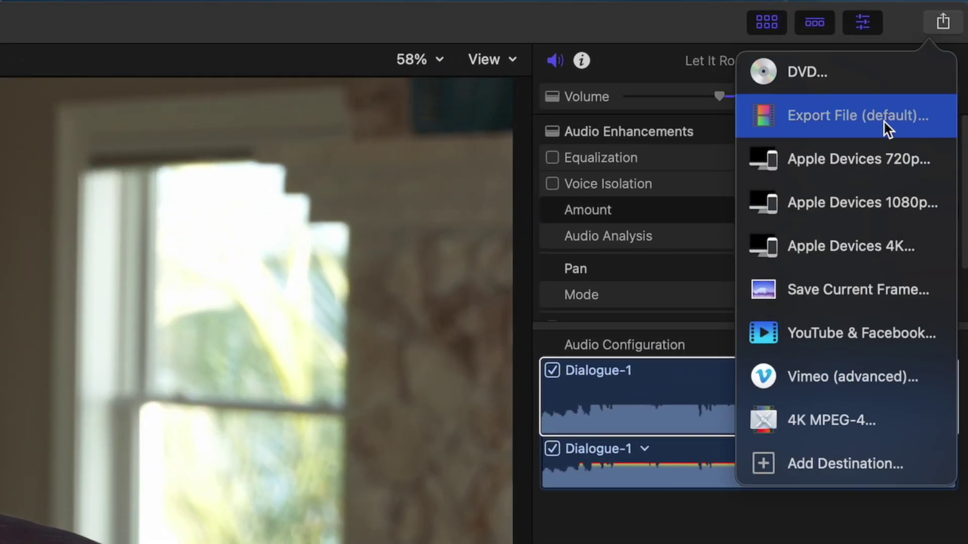
left_click(885, 128)
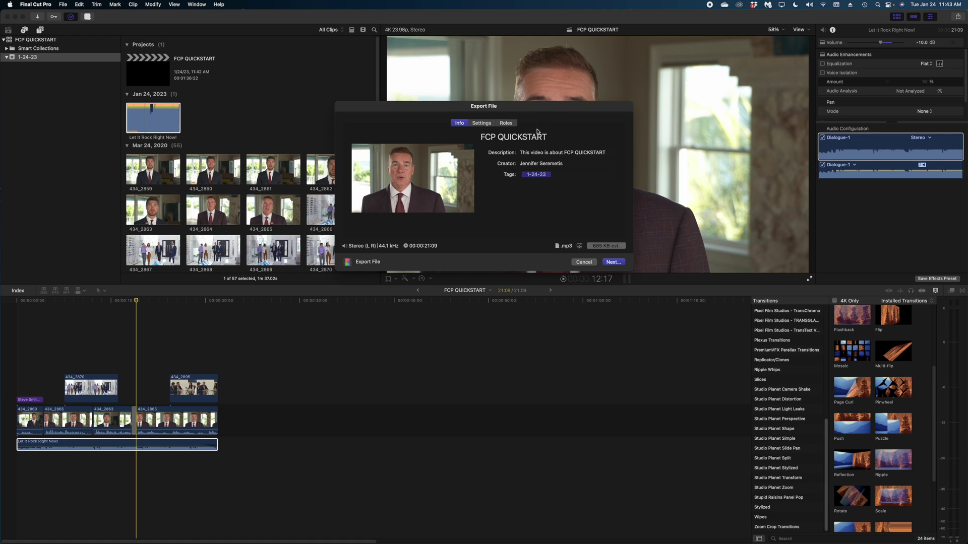
left_click(528, 142)
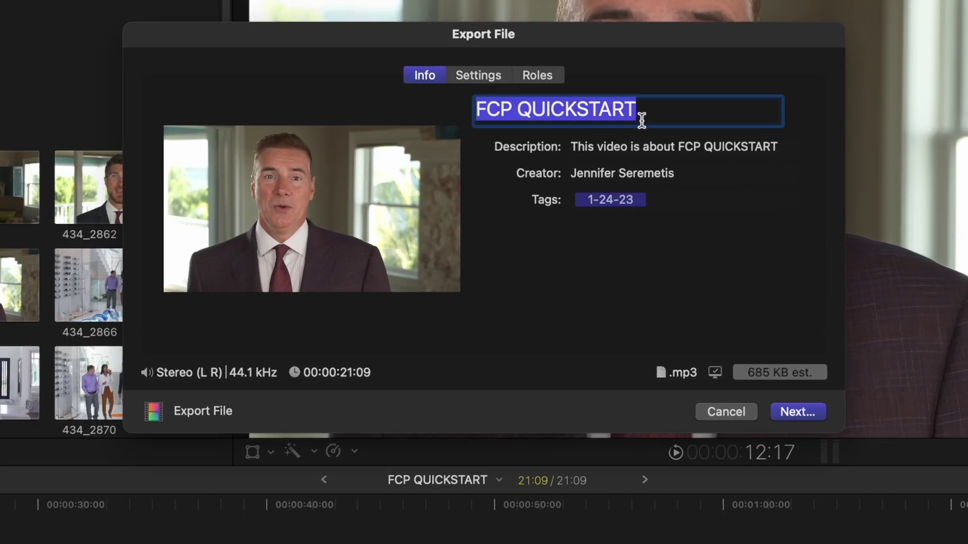
left_click(478, 75)
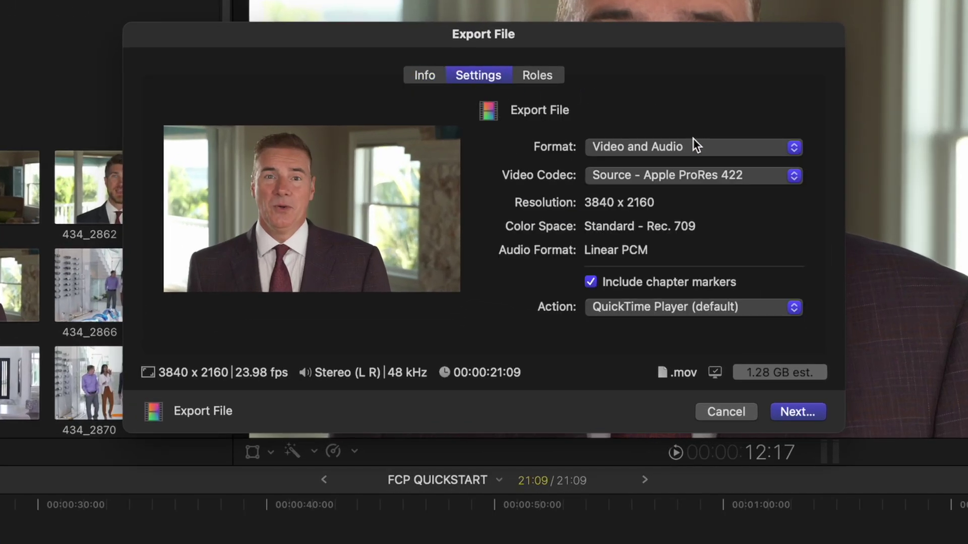
left_click(688, 174)
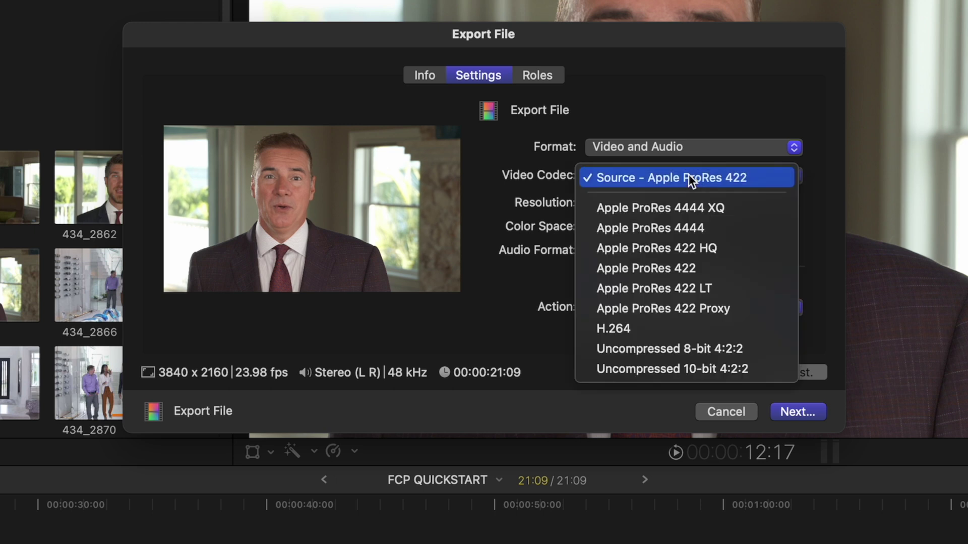
left_click(669, 334)
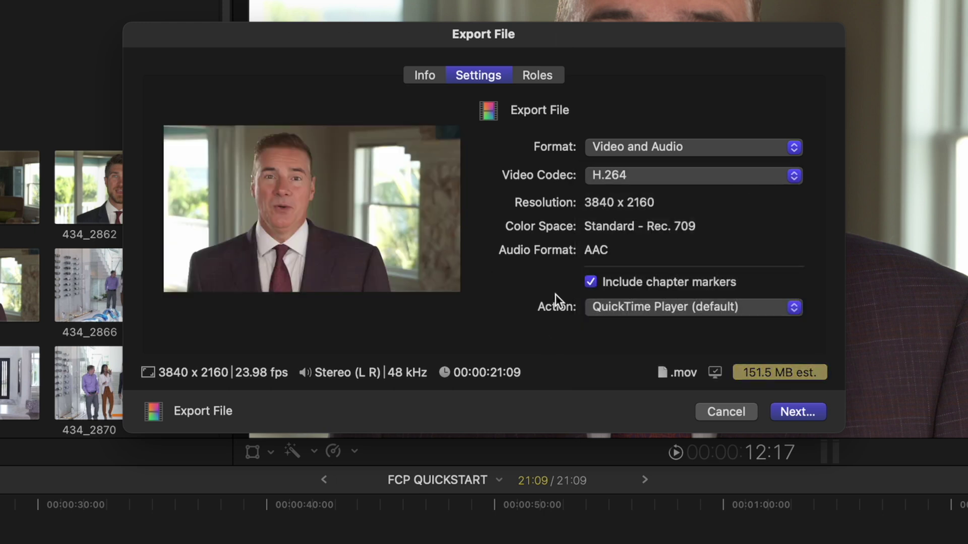
- Save the movie to the Desktop and watch its progress in Background Tasks
left_click(794, 414)
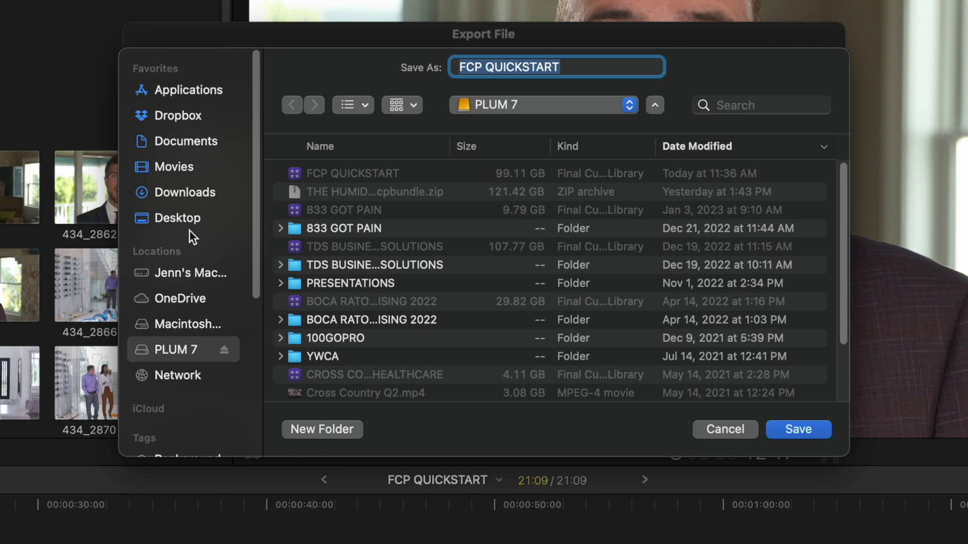
left_click(188, 220)
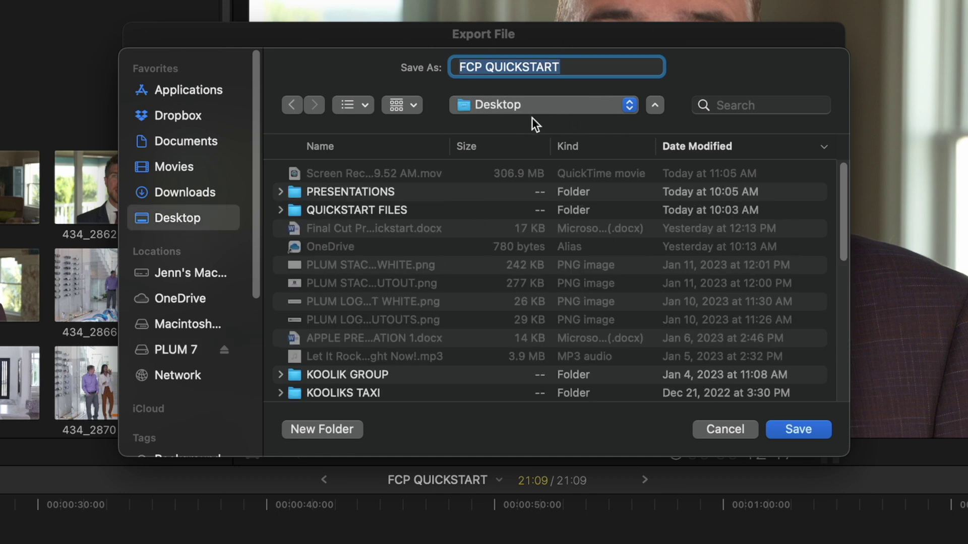
left_click(799, 429)
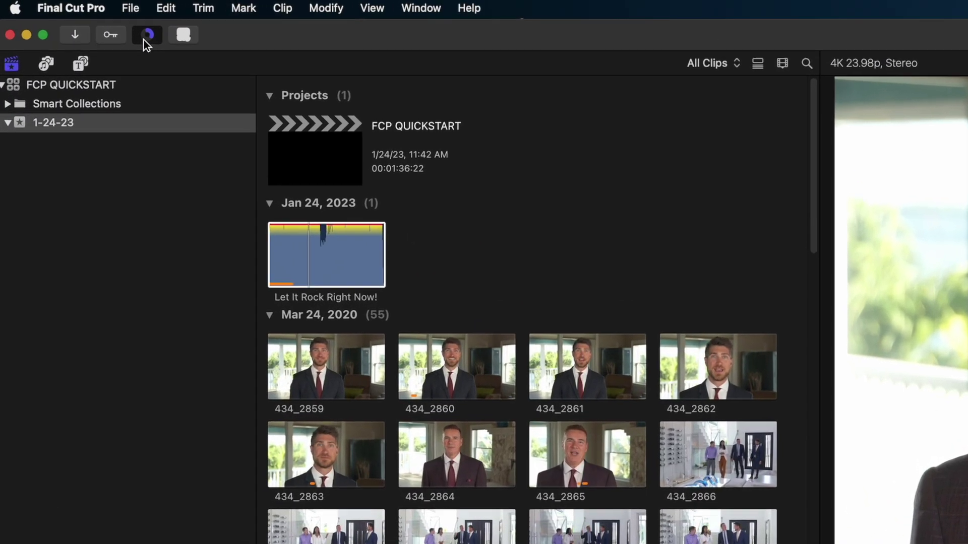
left_click(70, 17)
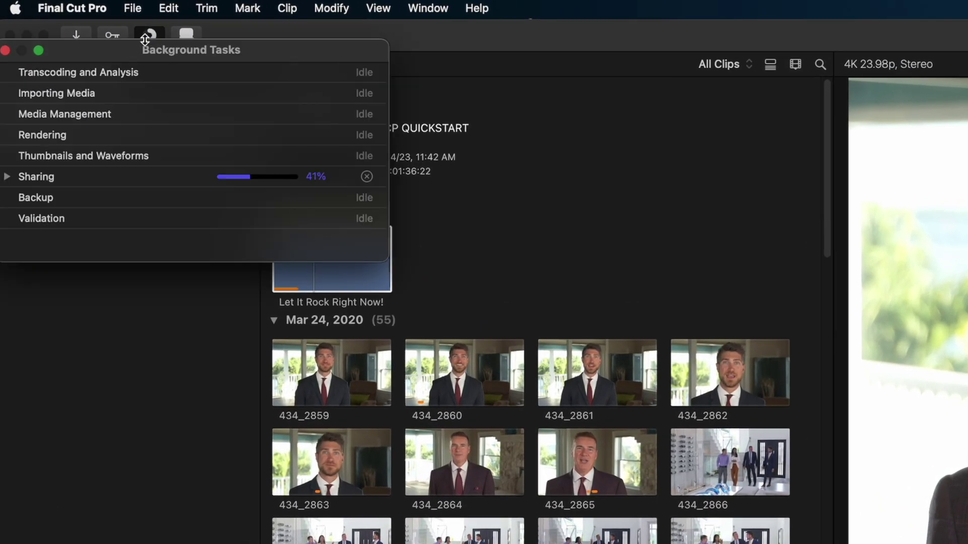